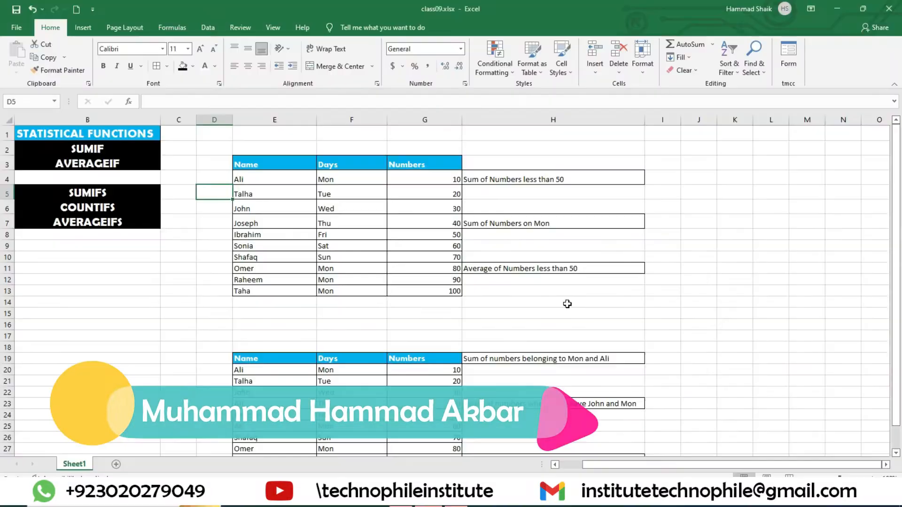
- Review the list of statistical functions in column B, from SUMIF and AVERAGEIF to SUMIFS, COUNTIFS and AVERAGEIFS
scroll(361, 269, "up", 6, "ctrl")
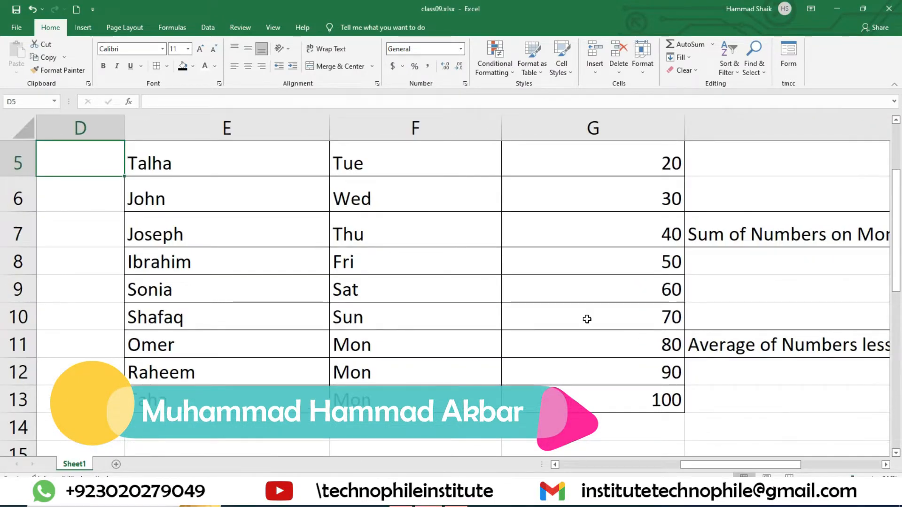
scroll(586, 318, "up", 2)
left_click_drag(768, 465, 643, 466)
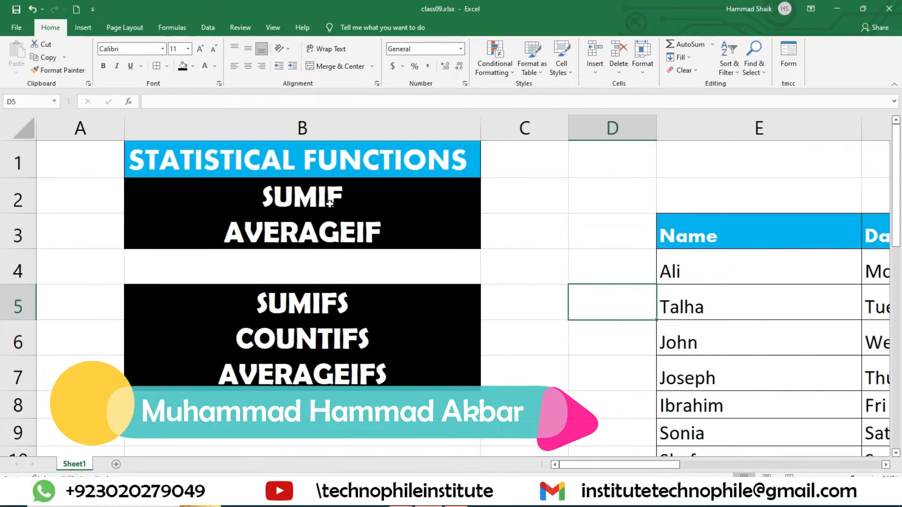
left_click(330, 203)
left_click(356, 240)
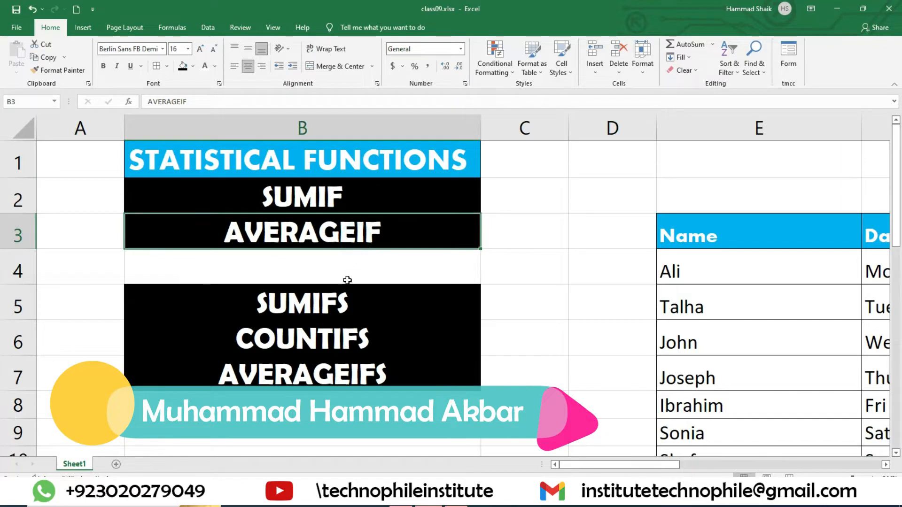
left_click(356, 303)
left_click(376, 351)
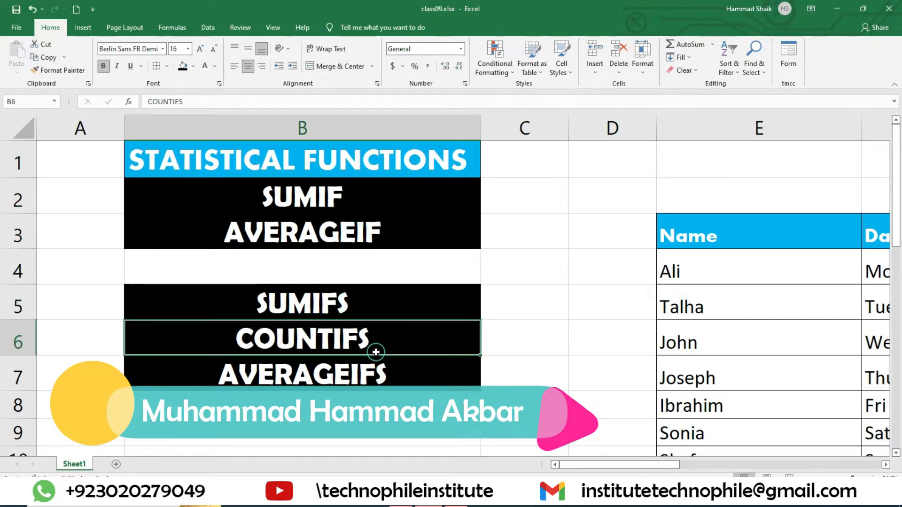
left_click(368, 379)
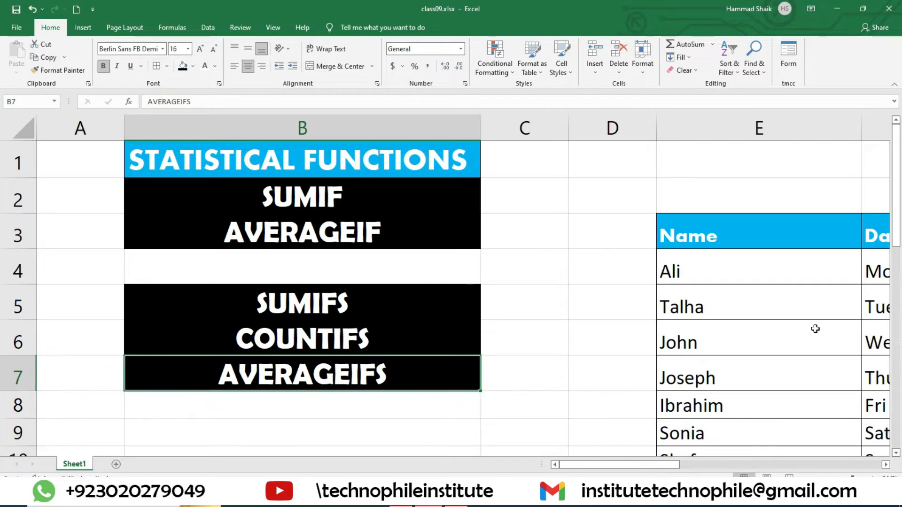
- Examine the first table's Numbers column and the "Sum of Numbers less than 50" task in H4
left_click_drag(625, 463, 606, 463)
left_click_drag(636, 466, 691, 470)
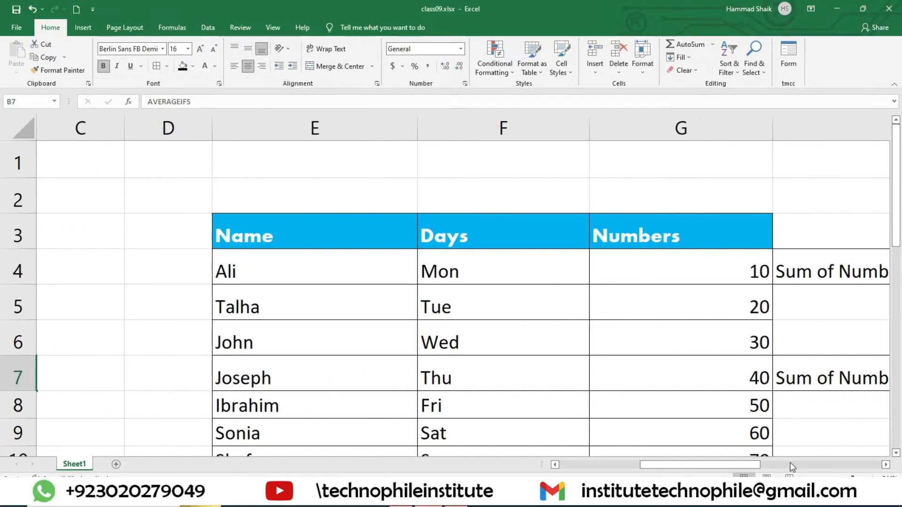
scroll(513, 290, "down", 3, "ctrl")
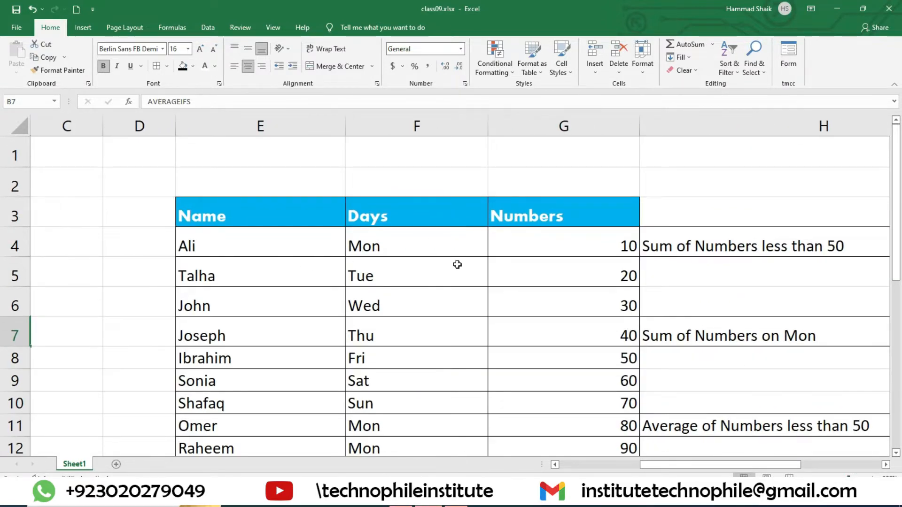
left_click(774, 253)
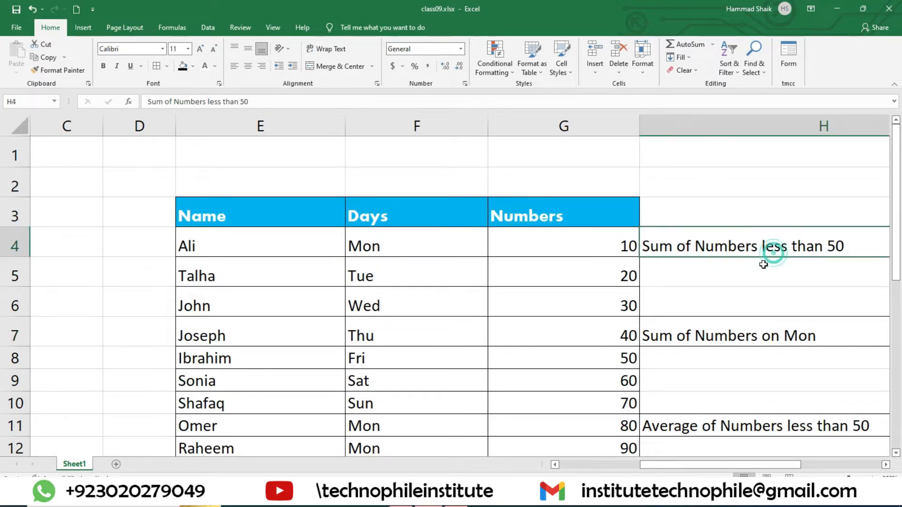
left_click(669, 274)
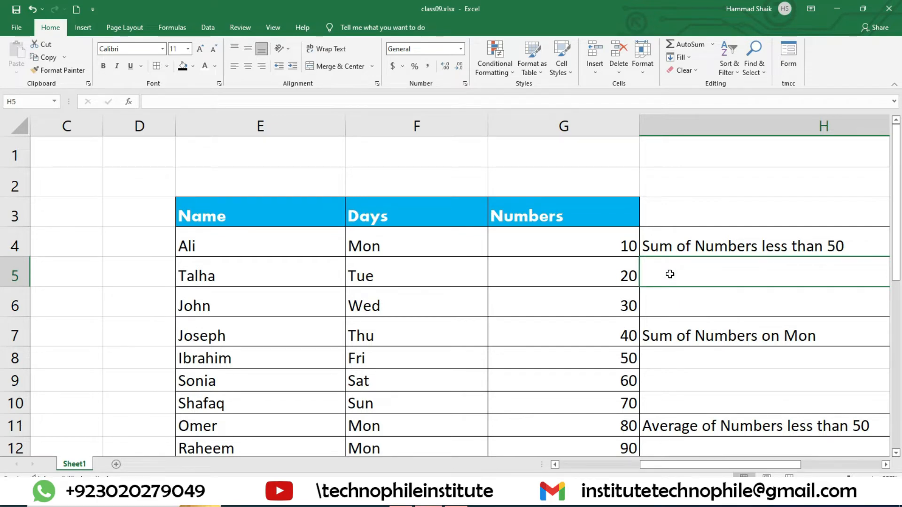
left_click(708, 244)
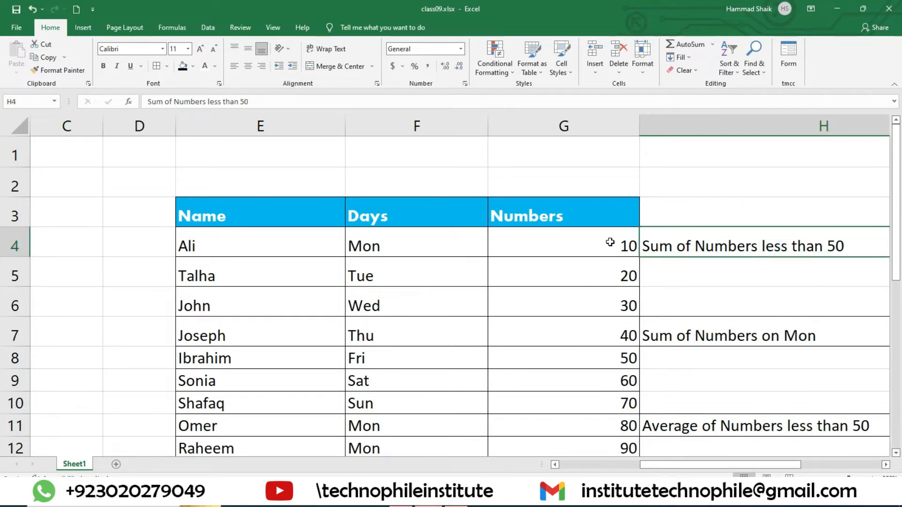
left_click_drag(610, 242, 614, 412)
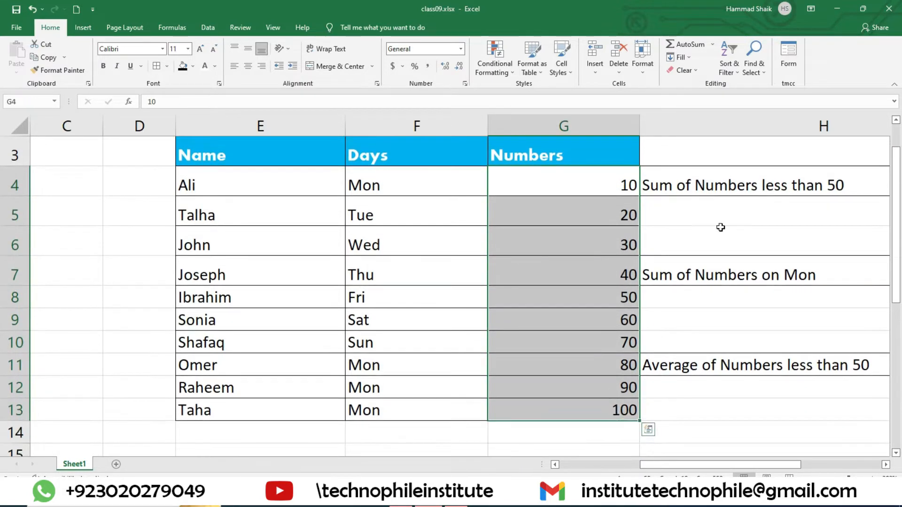
left_click_drag(620, 273, 621, 187)
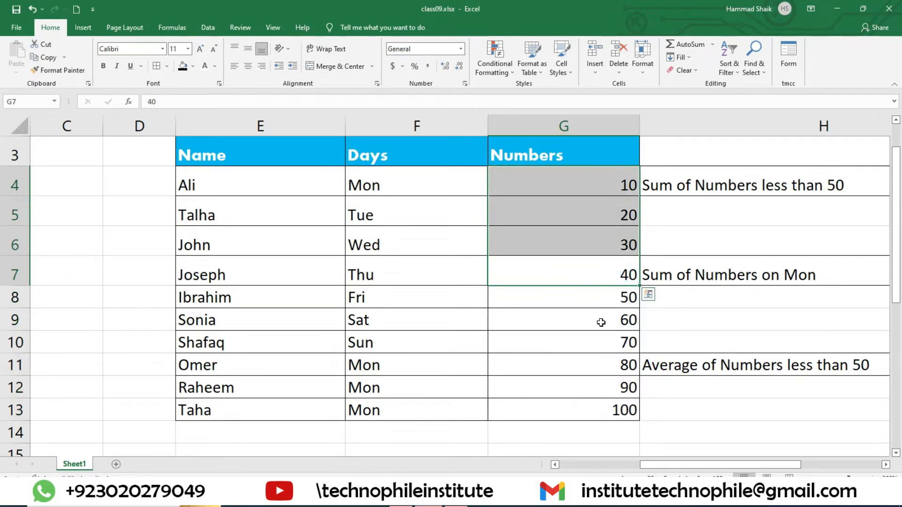
- Sum the numbers less than 50 in cell H5 with the formula =SUMIF(G4:G13,"<50")
left_click(757, 202)
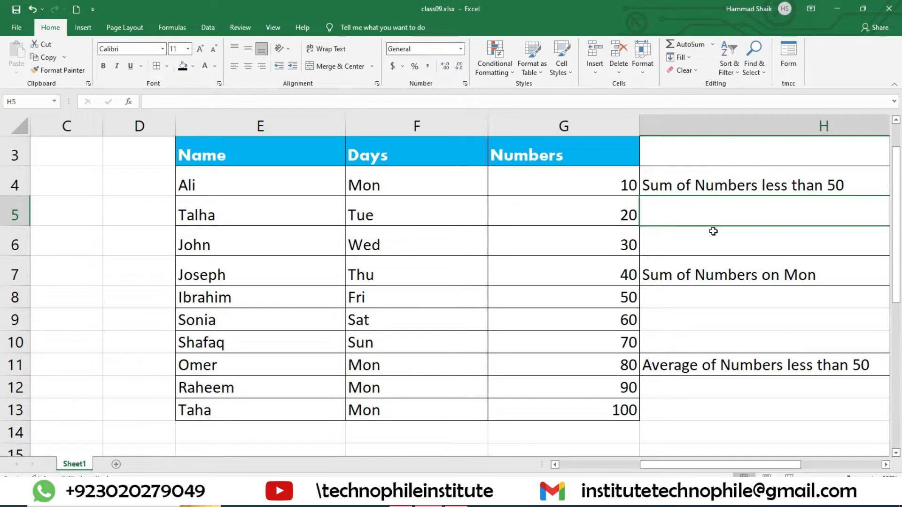
type("=")
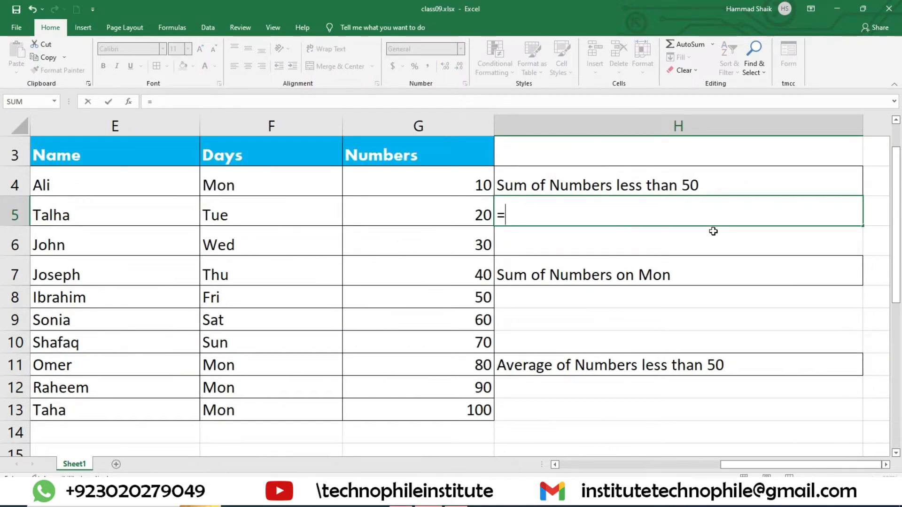
type("sumif(")
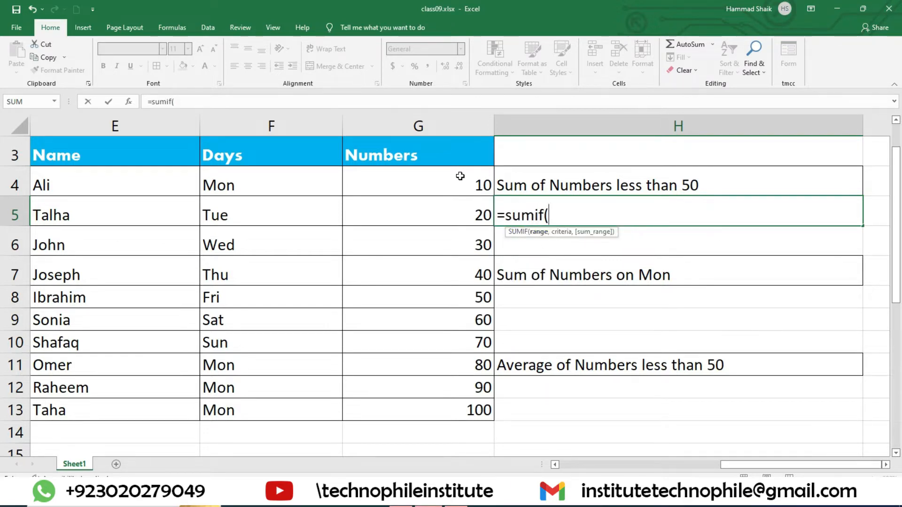
left_click_drag(461, 181, 462, 408)
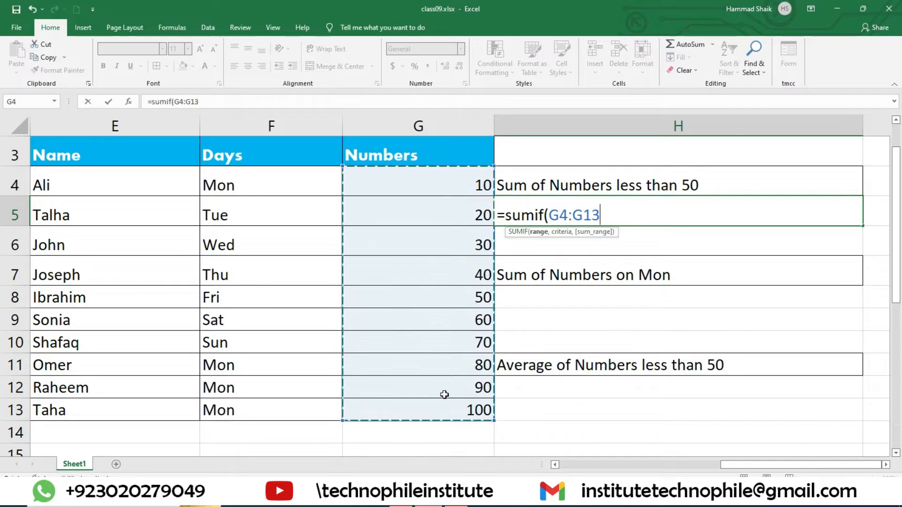
type(",")
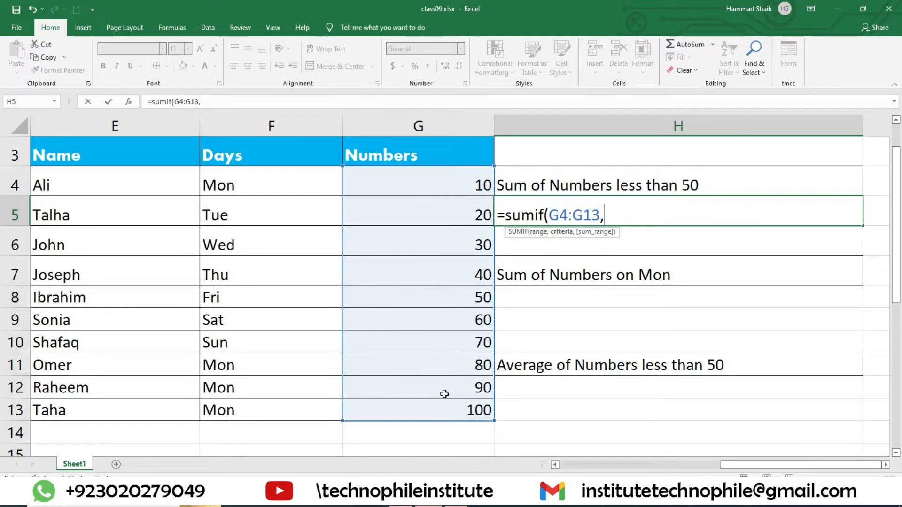
type("\"<50")
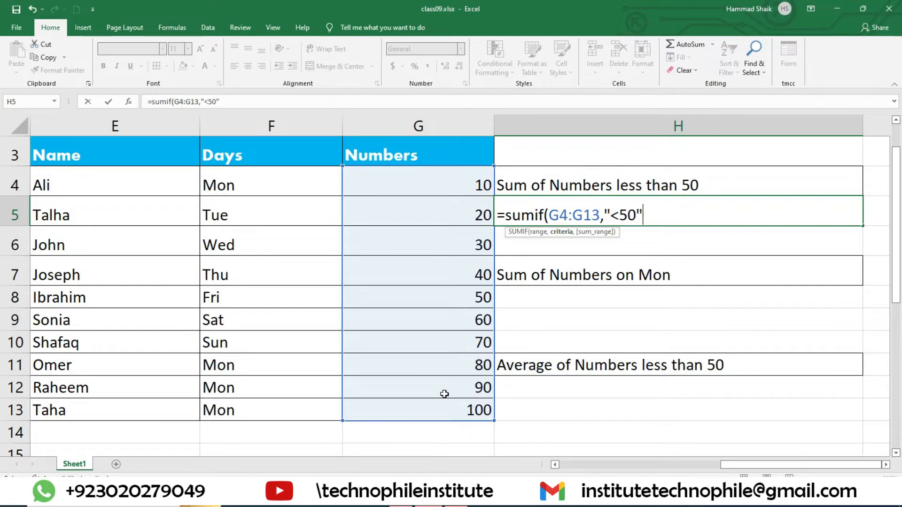
type("\")")
key("Return")
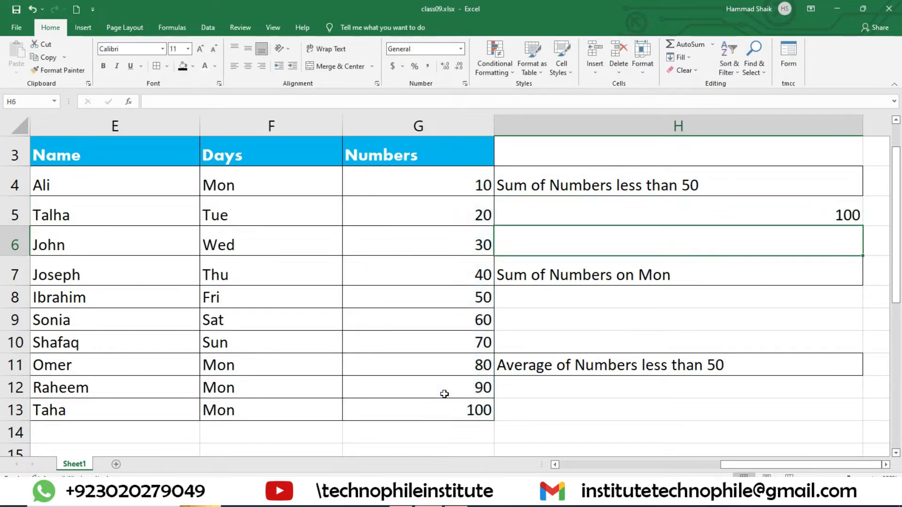
- Check the SUMIF formula in H5 against the values below 50 in G4:G7
left_click(720, 208)
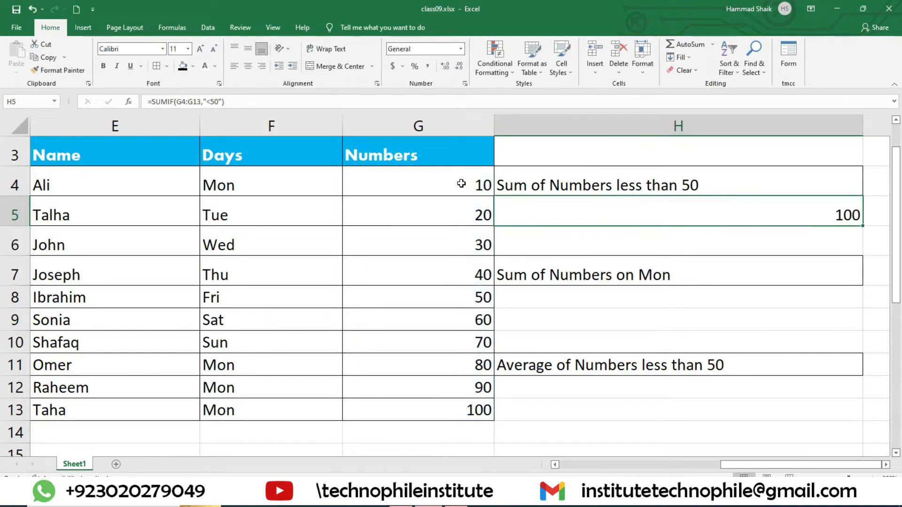
left_click_drag(461, 182, 488, 279)
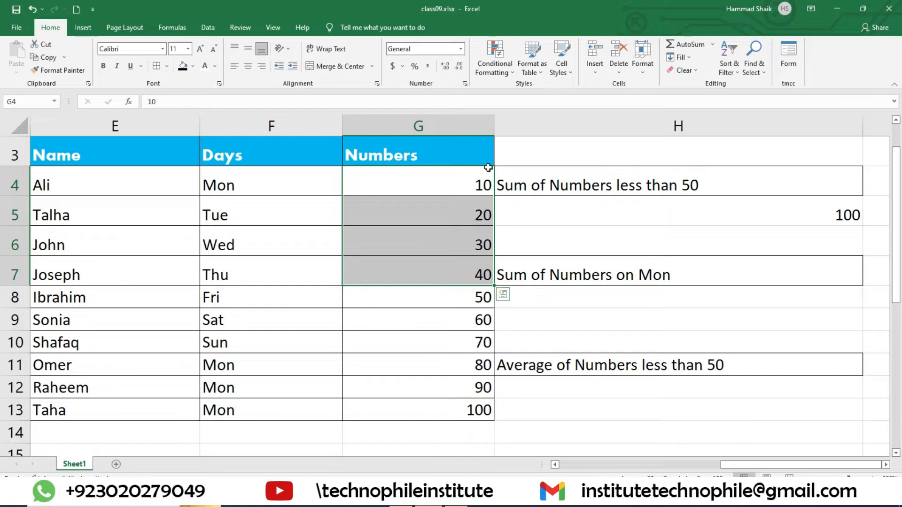
left_click(754, 228)
left_click(654, 214)
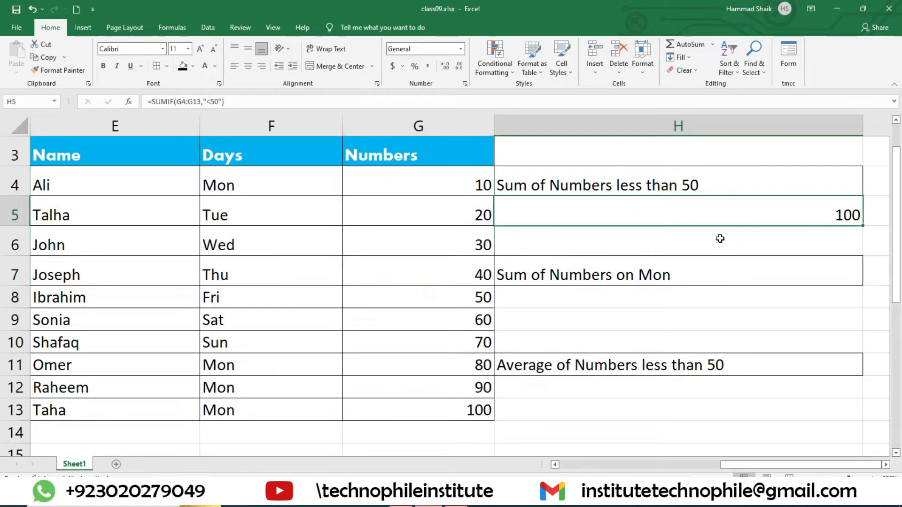
- Enter a test formula in H3 that sums only numbers equal to 50, =SUMIF(G4:G13,"50")
left_click(639, 150)
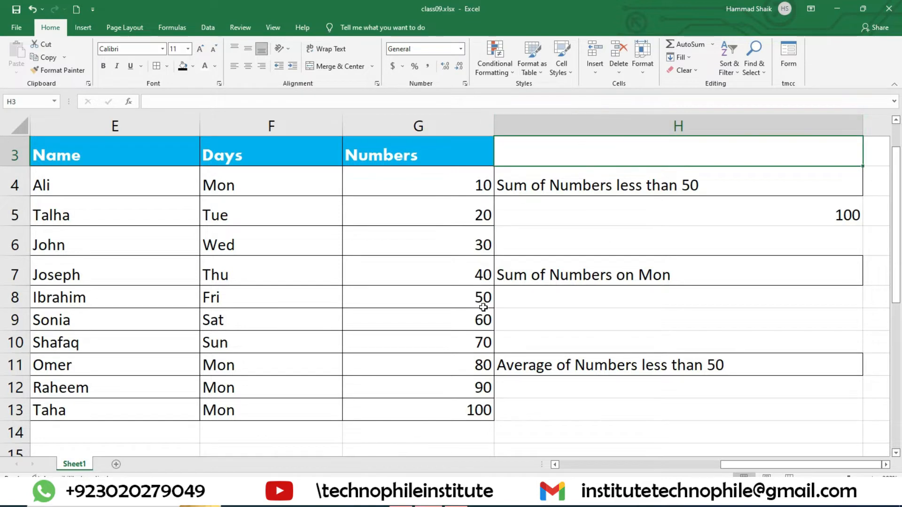
type("=sumif(")
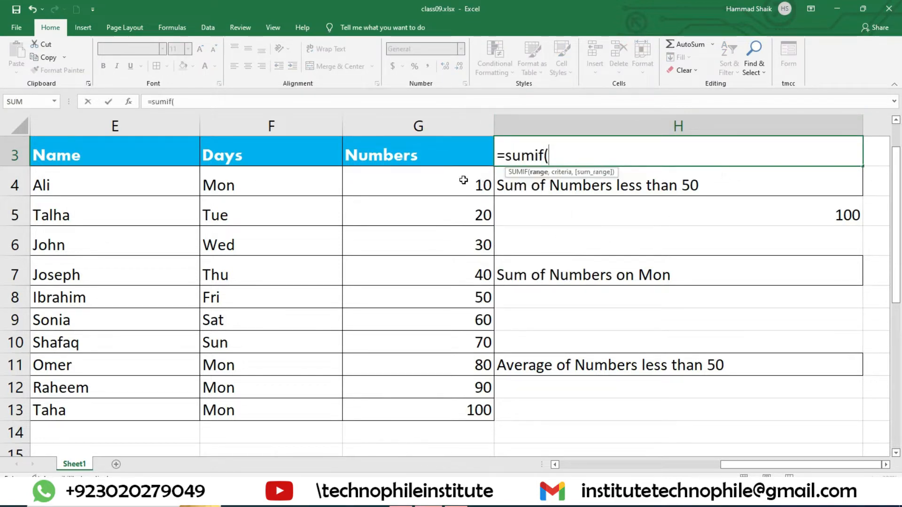
left_click_drag(464, 180, 463, 401)
type(",")
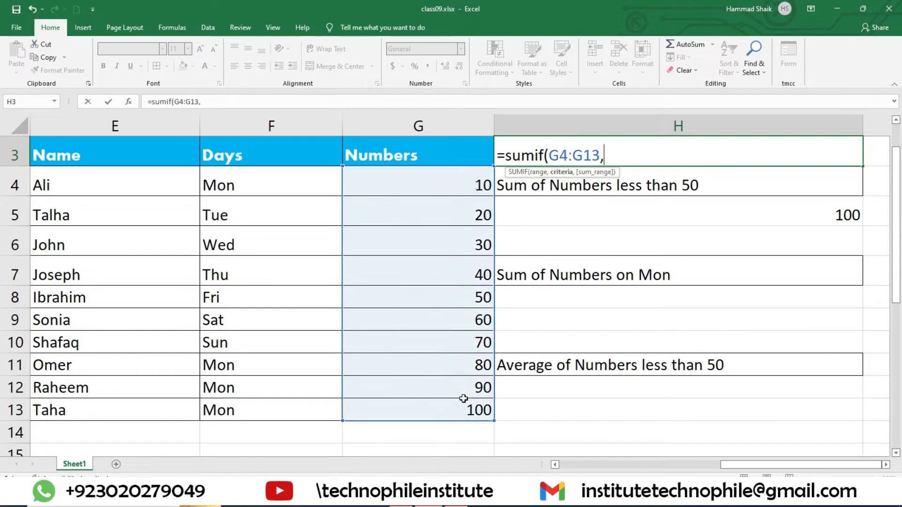
type("\"50\")")
key("Return")
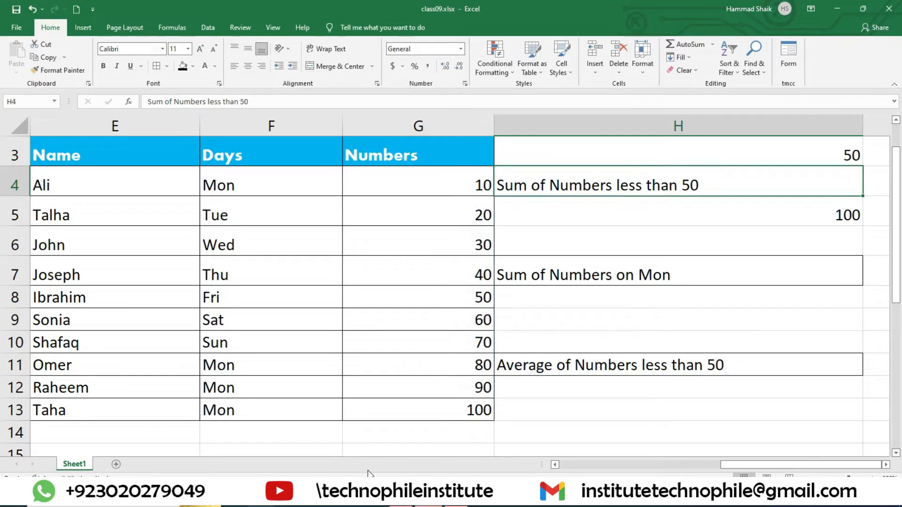
- Test the H3 formula by changing G6 to 50, and undo that change after checking the formula
left_click(477, 298)
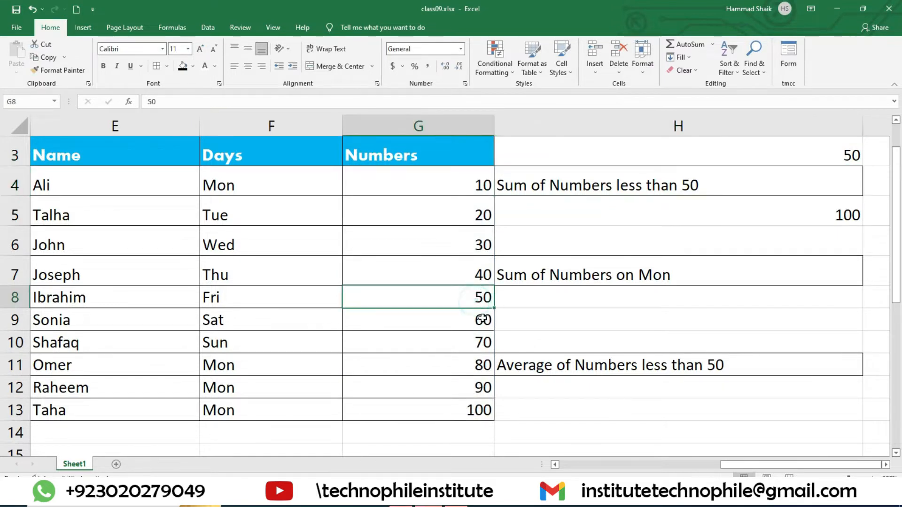
left_click(822, 159)
left_click(463, 242)
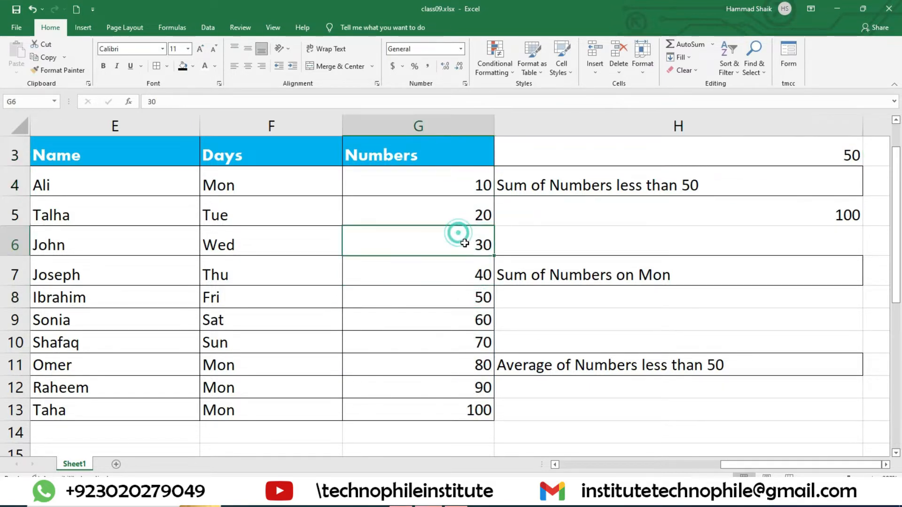
type("50")
key("Return")
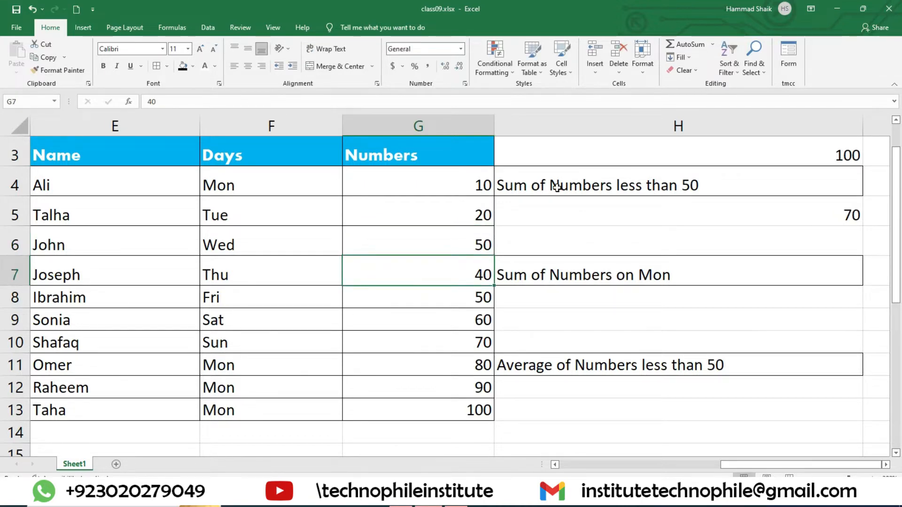
left_click(640, 162)
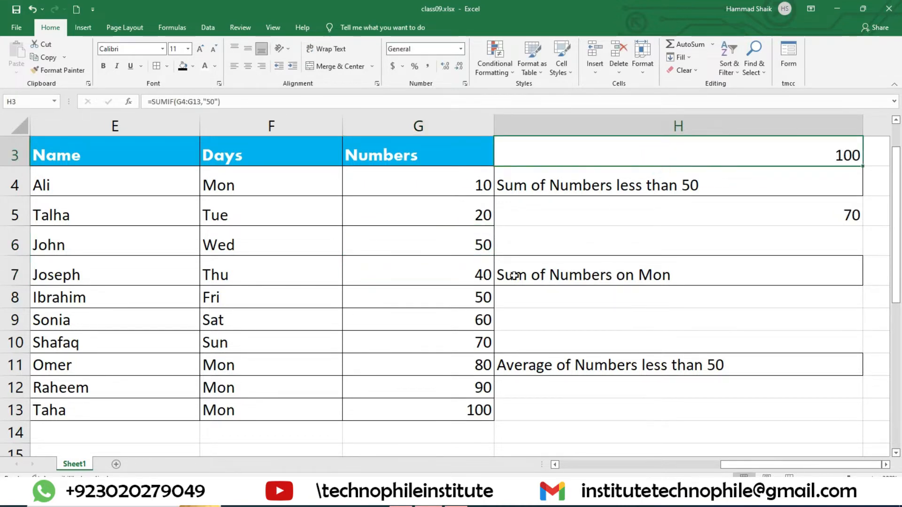
key("ctrl+z")
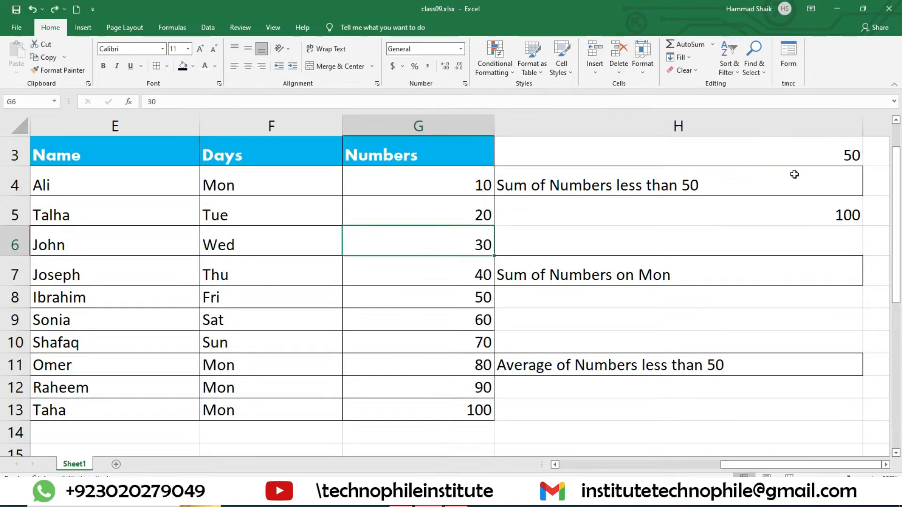
- Clear the test formula from H3 and review the SUMIF formula in H5 without changing it
left_click(822, 156)
key("Delete")
double_click(811, 207)
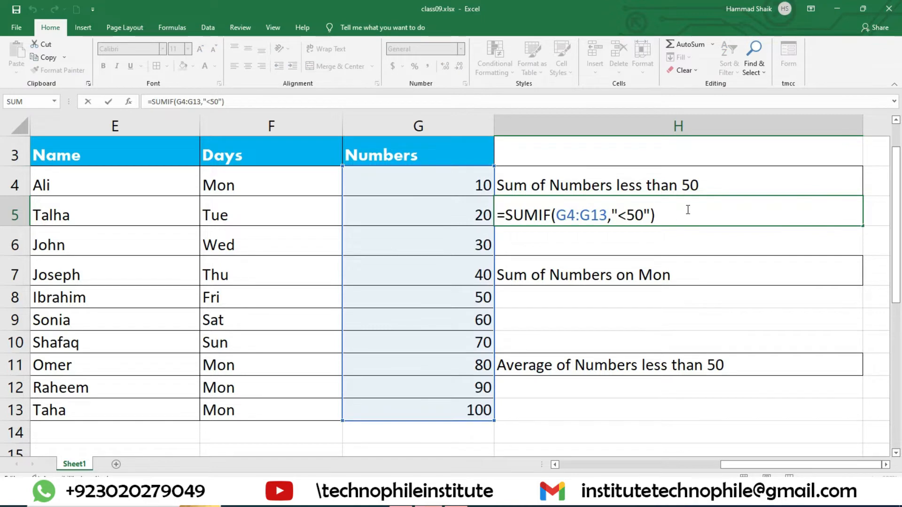
key("Return")
- Examine the Mon rows across the Days and Numbers columns for the "Sum of Numbers on Mon" task
left_click(575, 296)
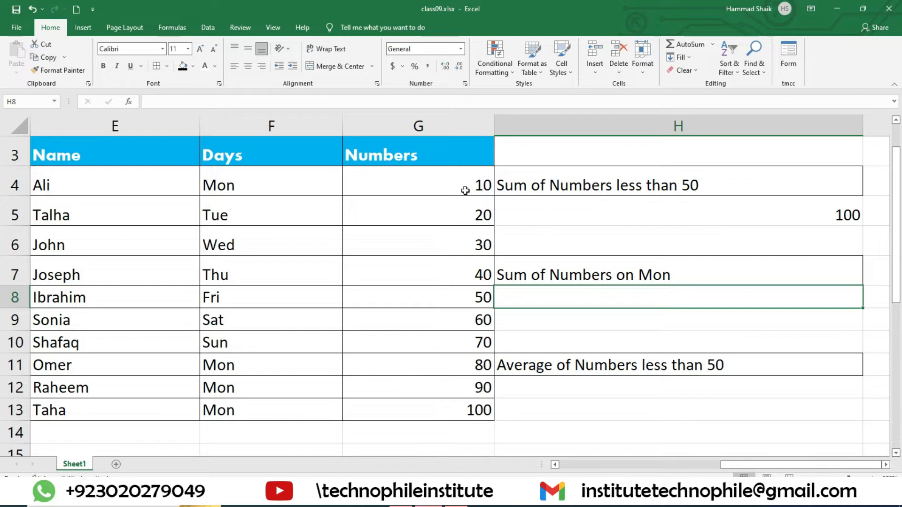
left_click_drag(461, 190, 446, 394)
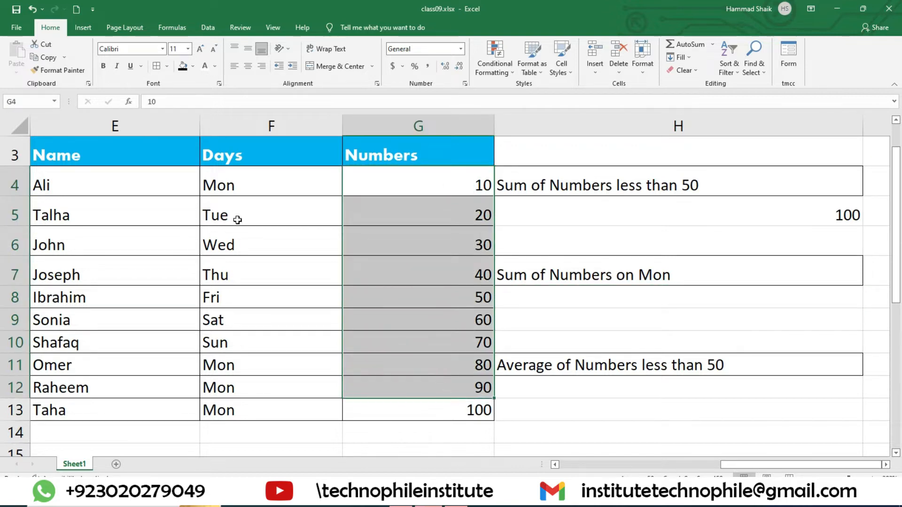
left_click_drag(289, 186, 405, 200)
left_click_drag(241, 373, 427, 411)
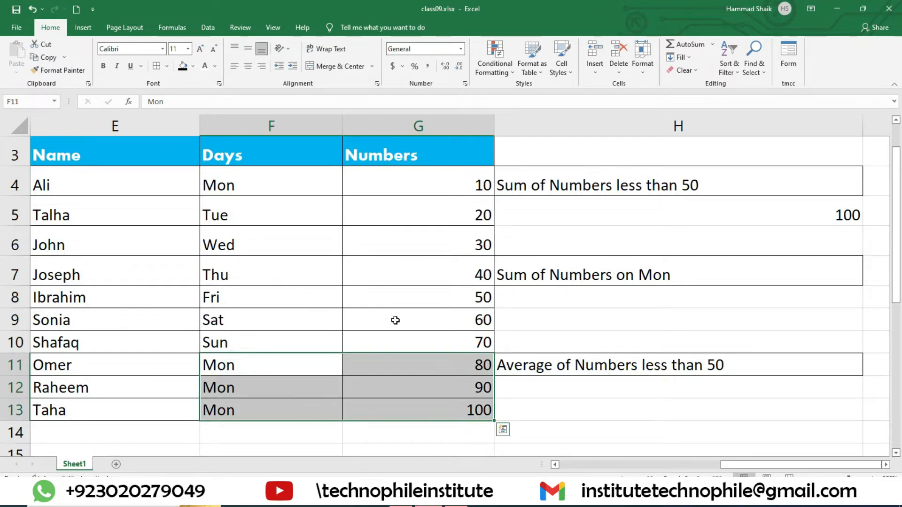
- Enter a formula in H8 that sums the Numbers for Mon rows, =SUMIF(F4:F13,"Mon",G4:G13)
left_click(431, 191)
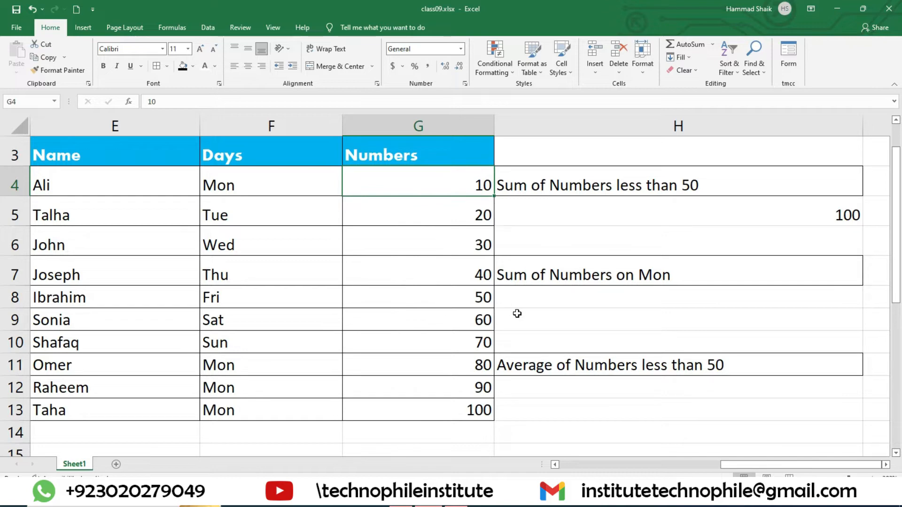
left_click(585, 295)
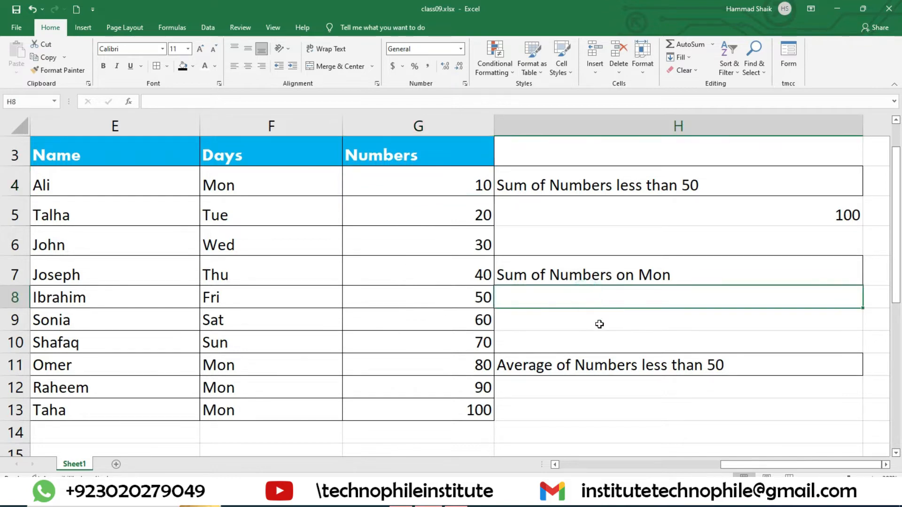
type("=sumi")
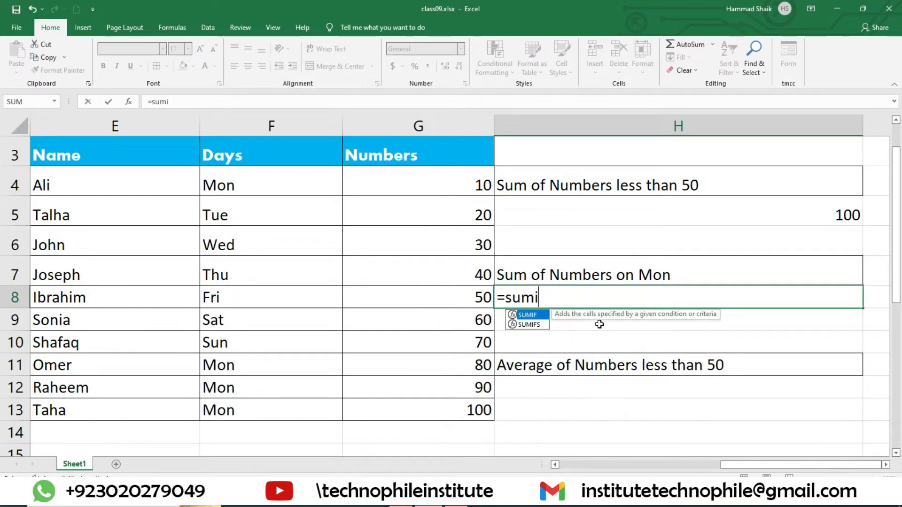
type("f(")
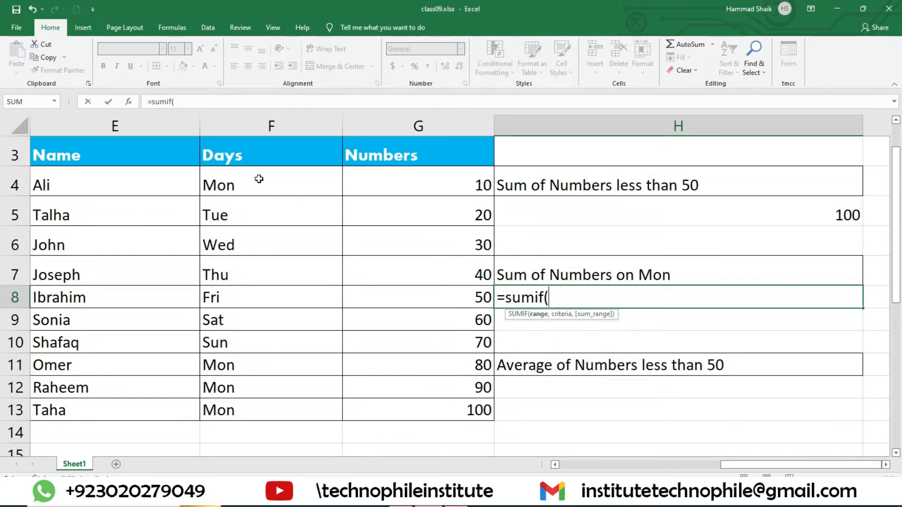
left_click_drag(259, 179, 261, 417)
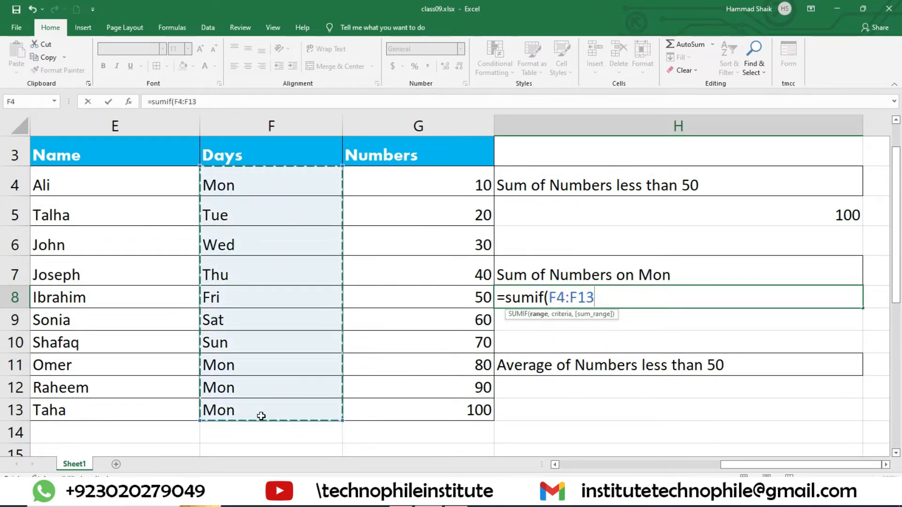
type(",\"Mon")
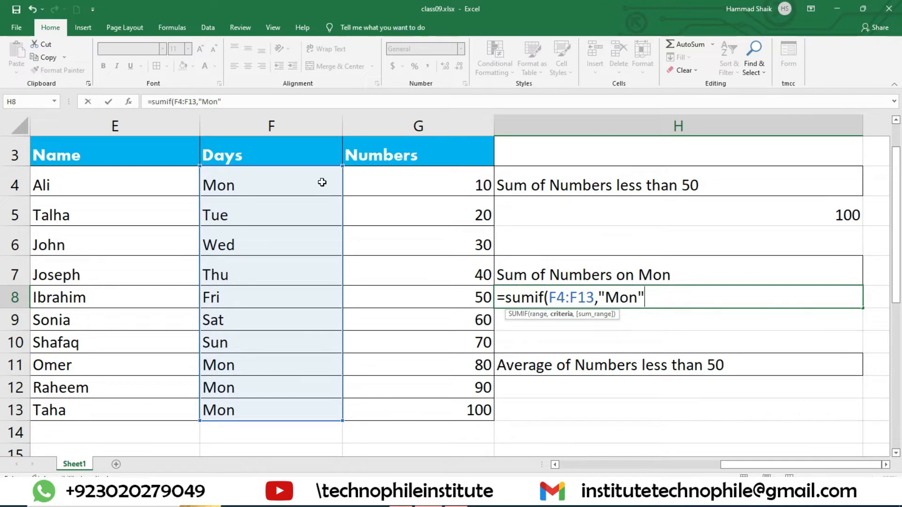
type("\",")
left_click_drag(481, 188, 489, 414)
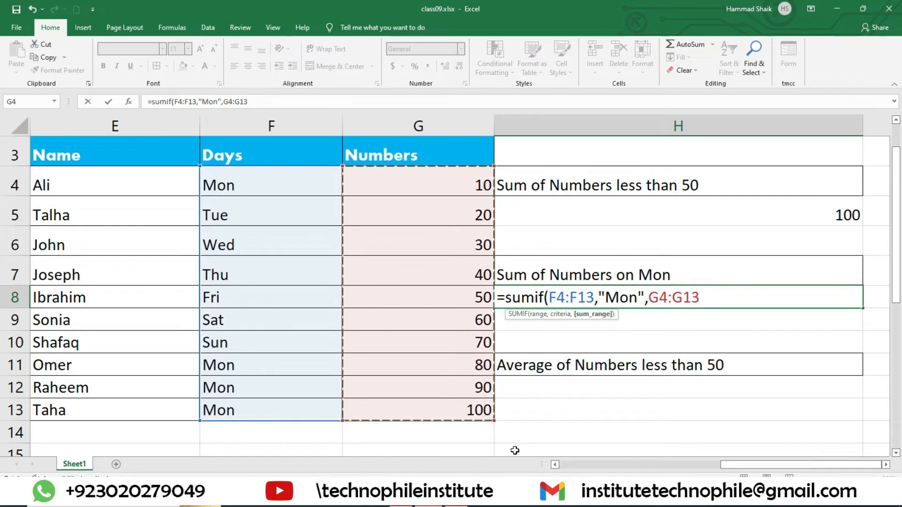
type(")")
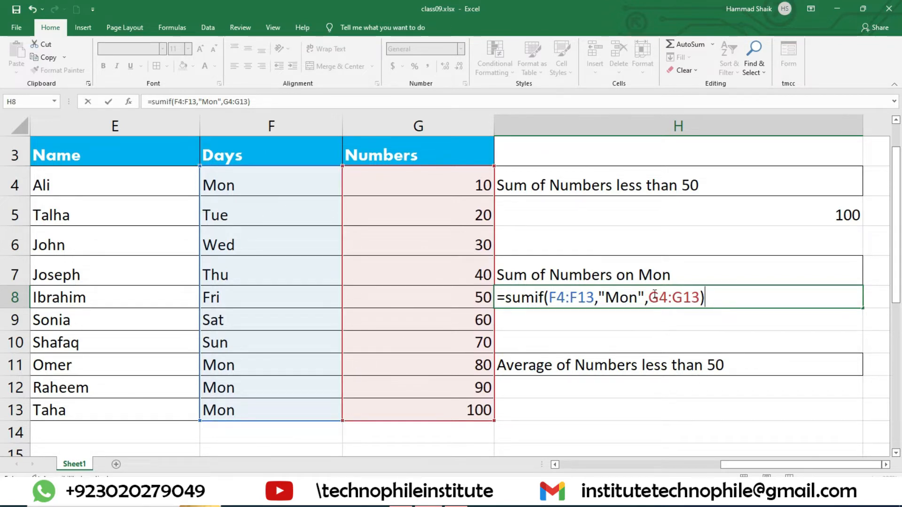
left_click_drag(649, 297, 700, 297)
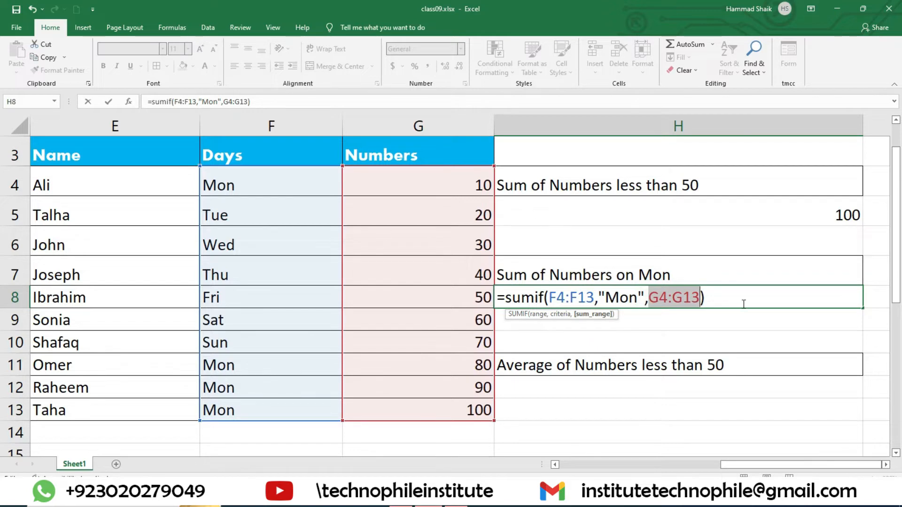
key("Return")
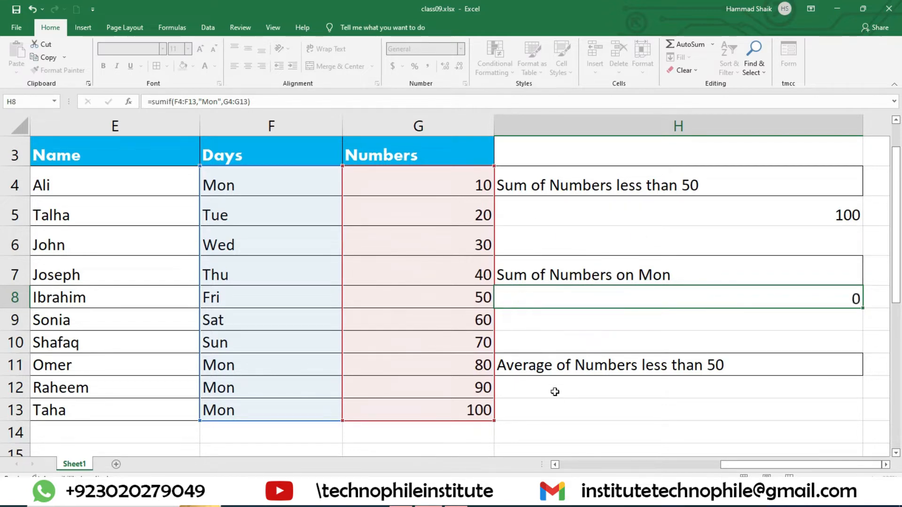
left_click(832, 294)
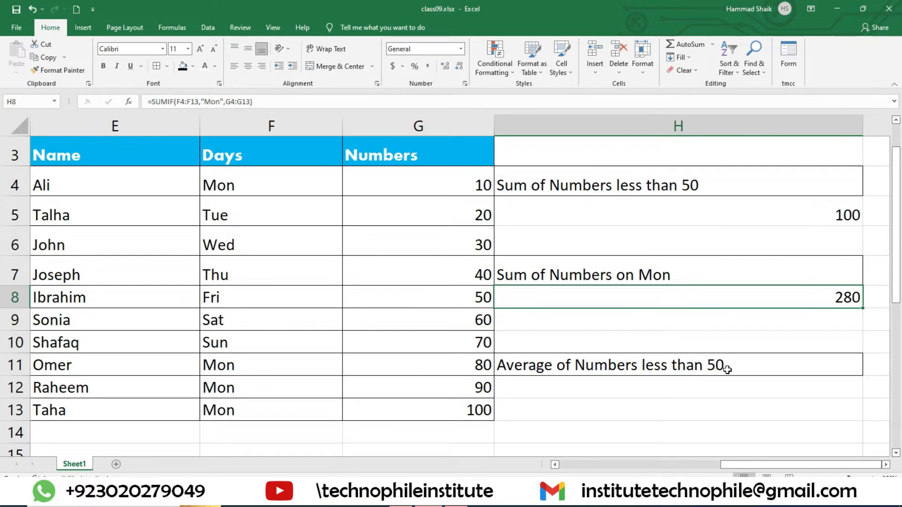
- Enter a formula in H12 that averages only the Numbers below 50, =AVERAGEIF(G4:G13,"<50")
left_click(664, 384)
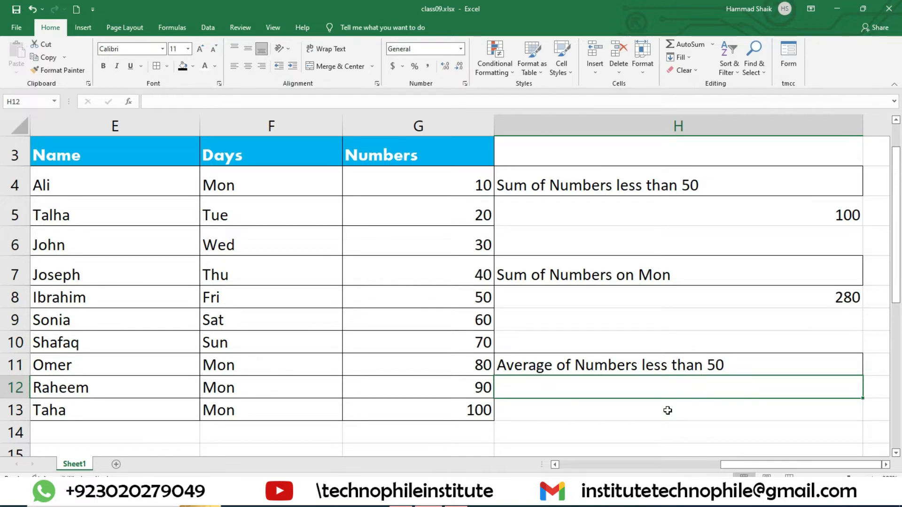
type("=average")
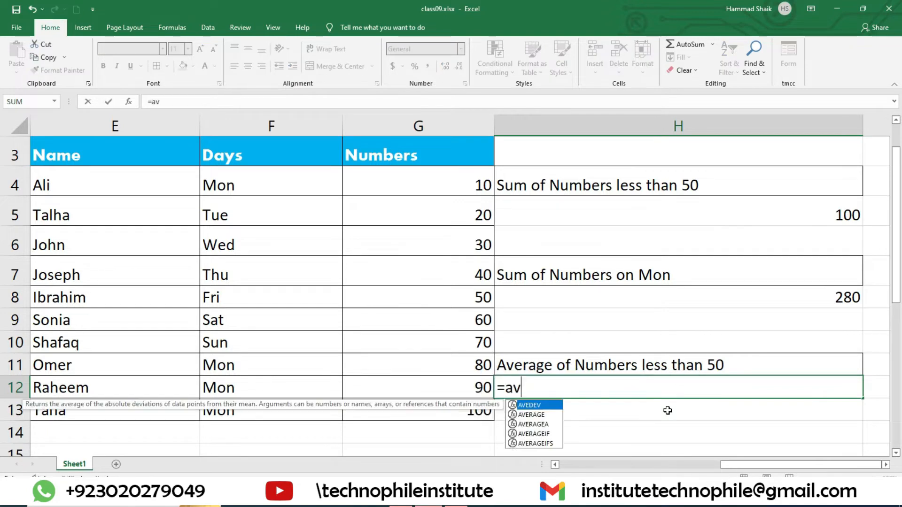
type("if(")
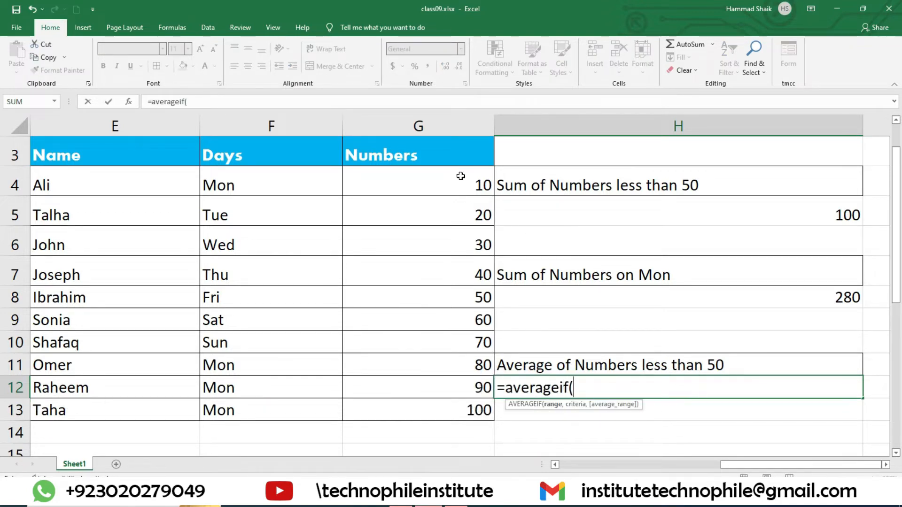
left_click_drag(461, 177, 461, 413)
type(",")
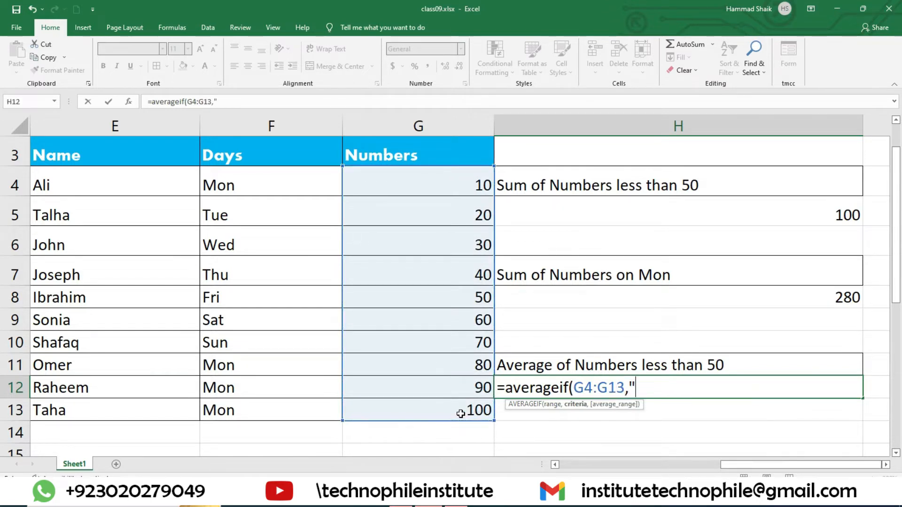
type("\"<50\")")
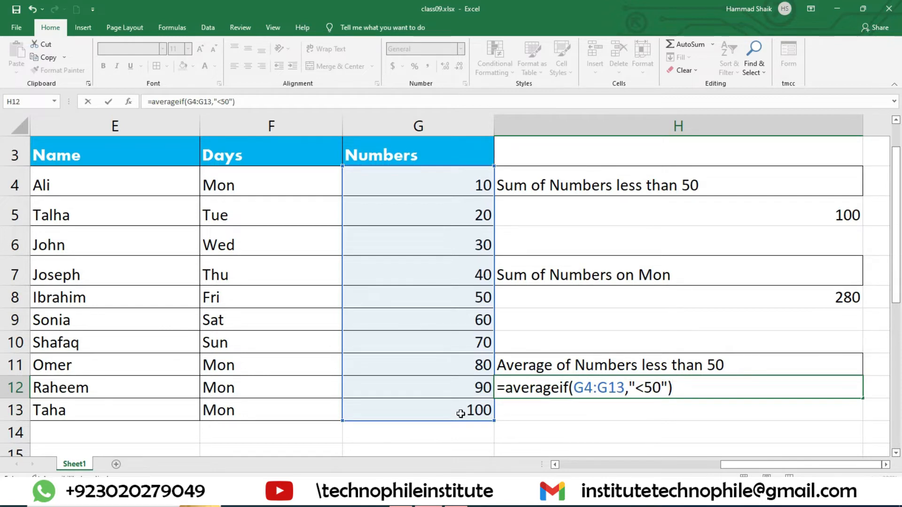
key("Return")
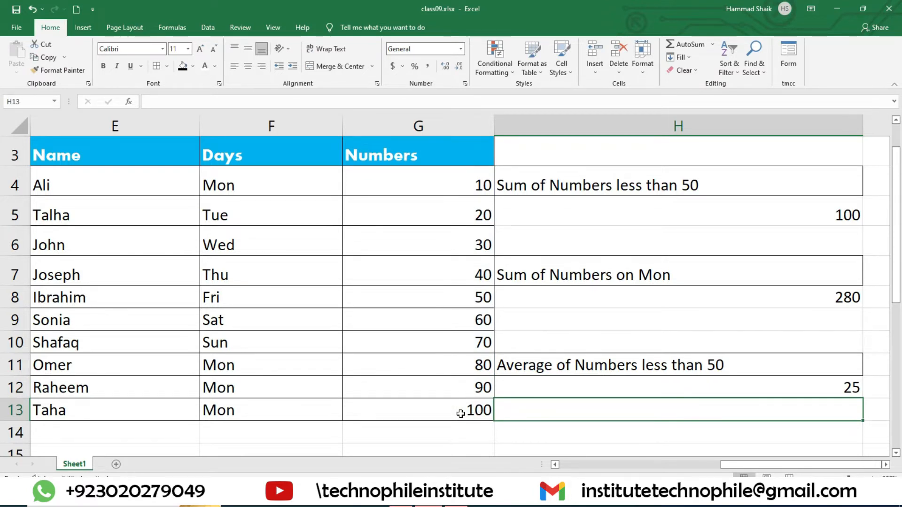
- Examine the second table in E19:G29 and compare its two-condition sum task in H19 with the single-condition task in H4:H5
scroll(520, 325, "down", 4)
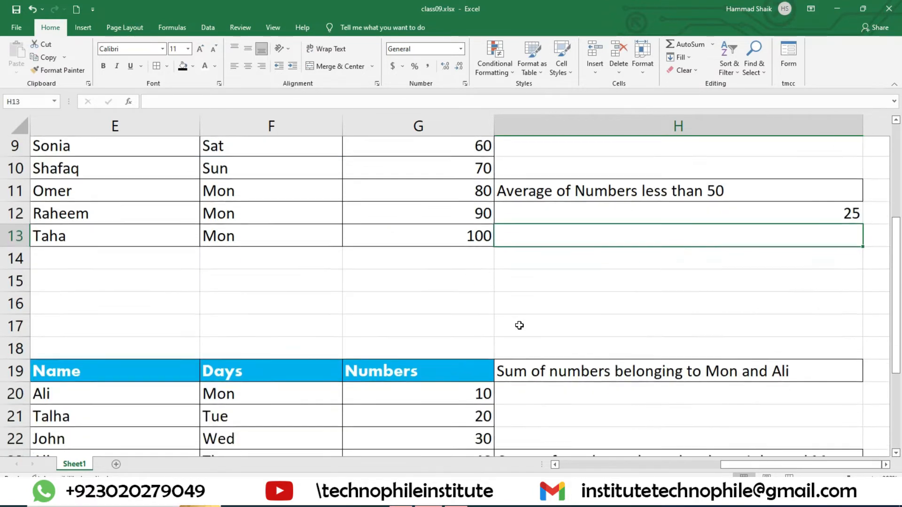
scroll(521, 326, "down", 1)
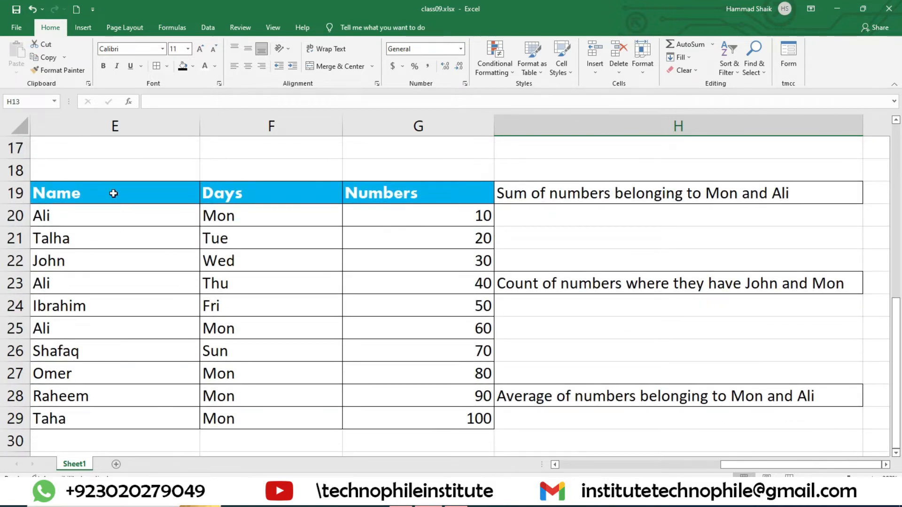
left_click_drag(112, 193, 412, 421)
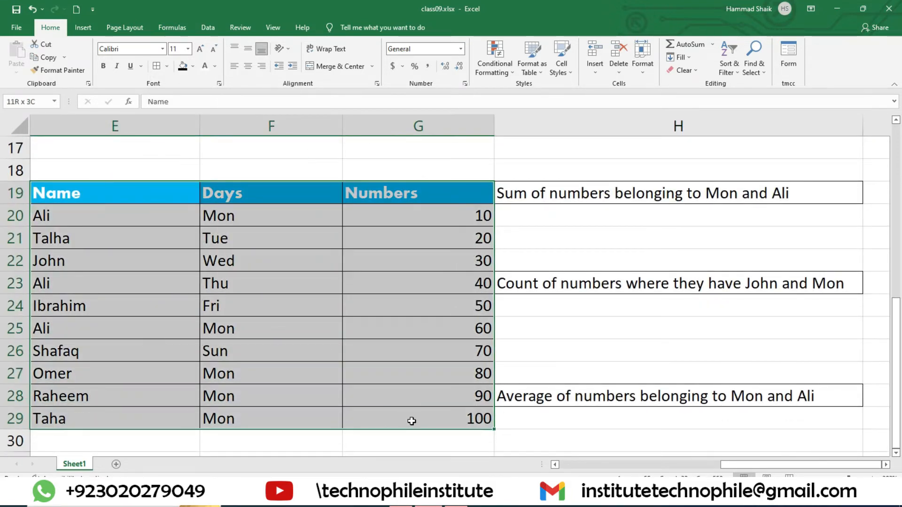
left_click(578, 212)
scroll(681, 273, "up", 5)
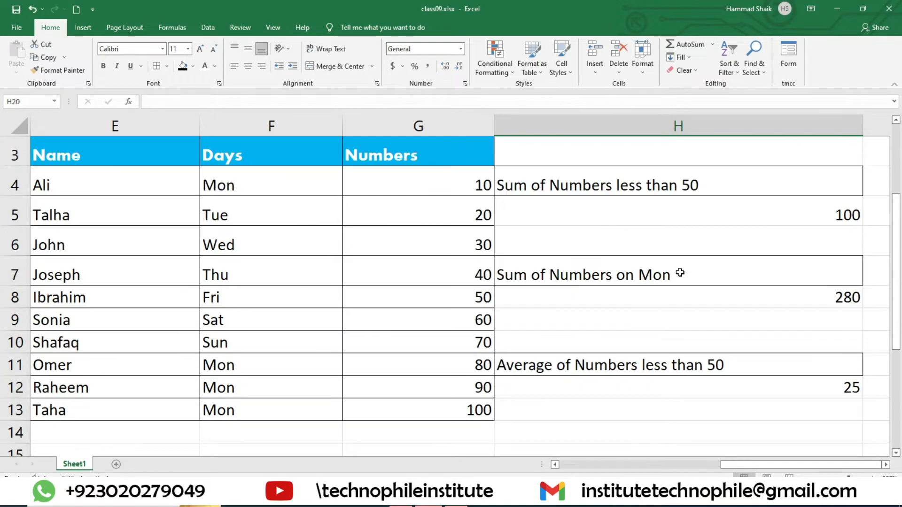
left_click(604, 188)
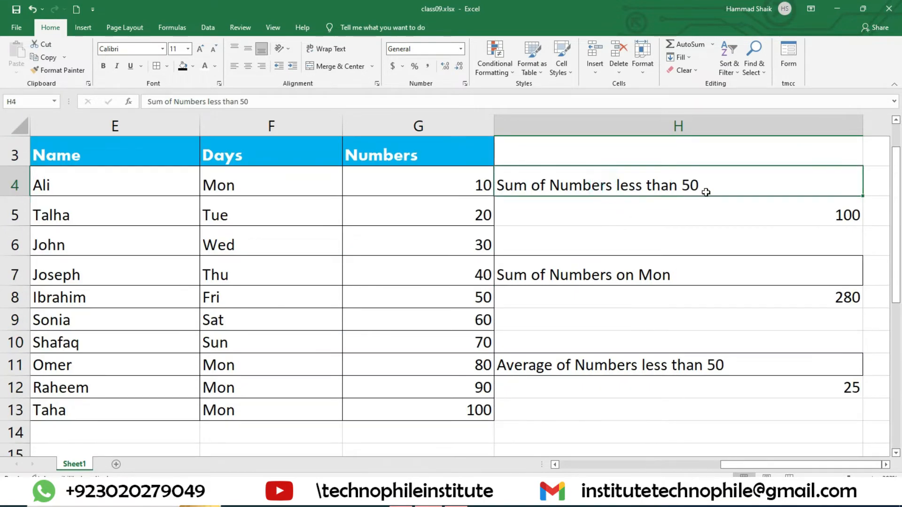
left_click(786, 222)
scroll(766, 277, "down", 5)
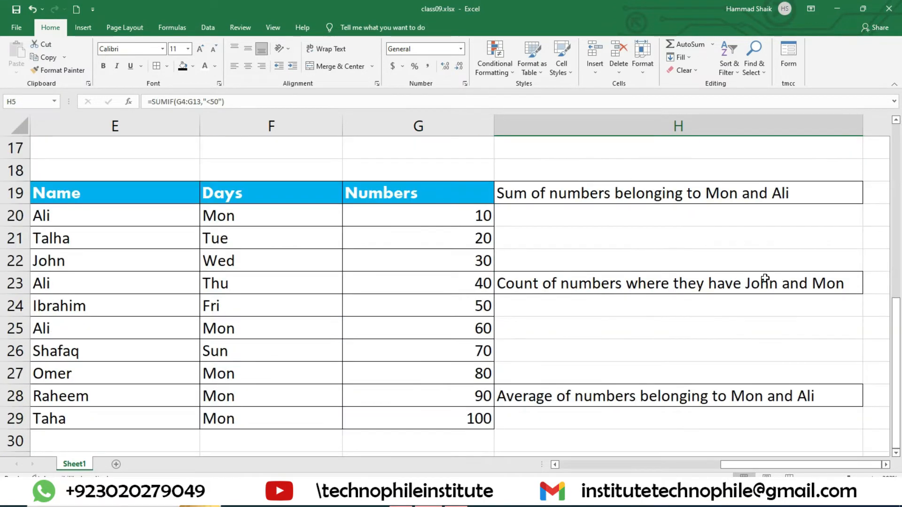
left_click(574, 210)
left_click(723, 197)
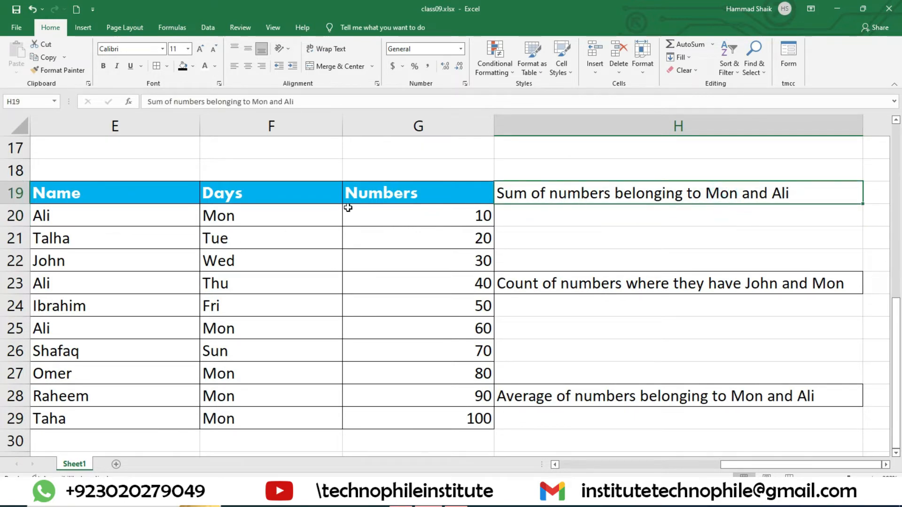
- Examine the Name and Days columns of the second table for rows meeting both conditions of the H19 sum task
left_click(111, 222)
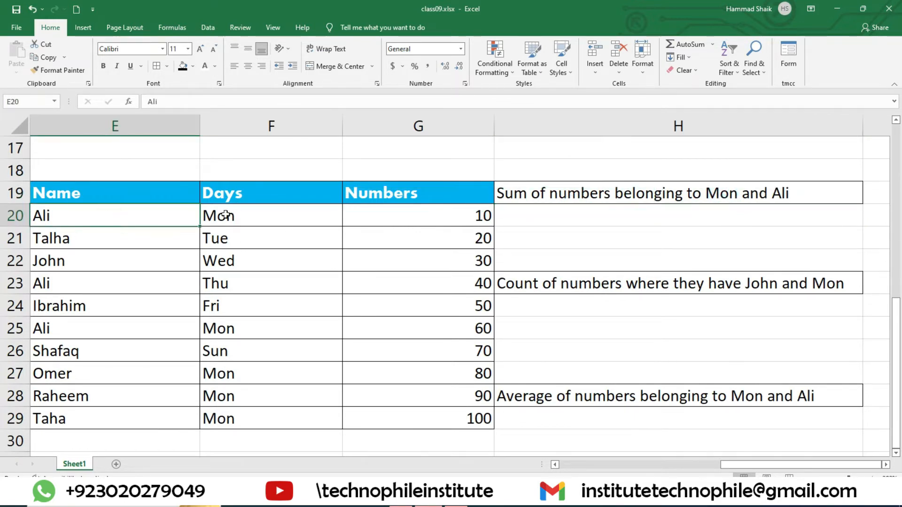
left_click(630, 221)
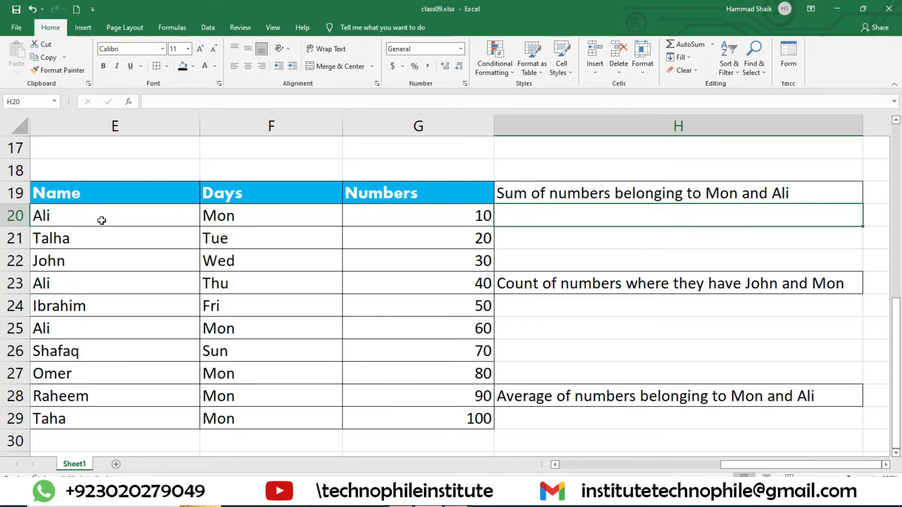
left_click(101, 221)
left_click(246, 213)
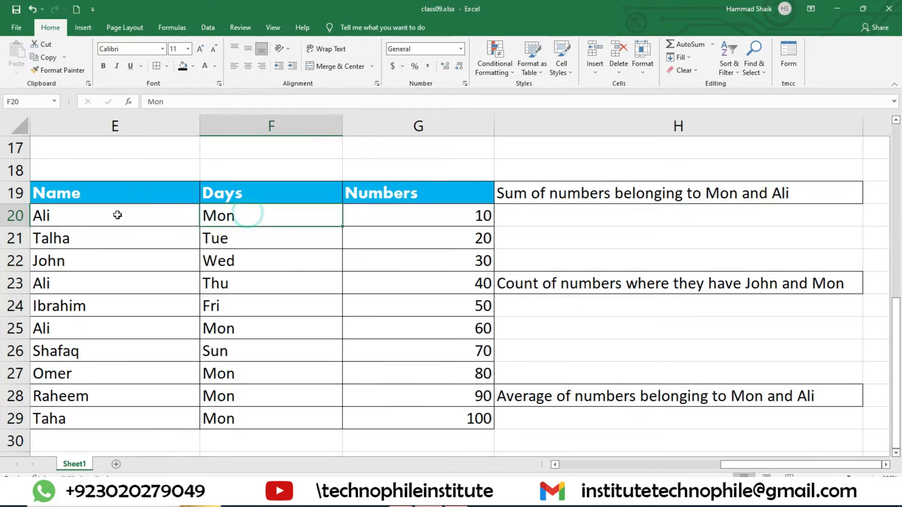
left_click(117, 215)
left_click(304, 215)
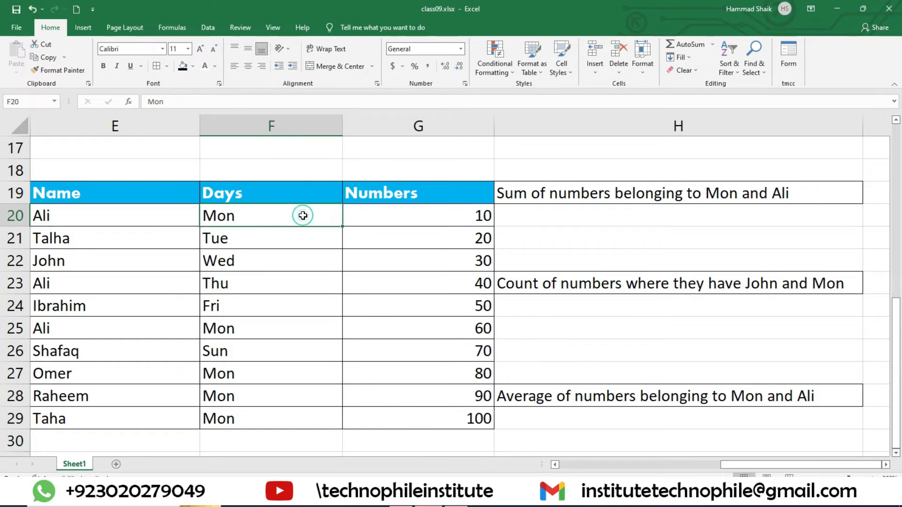
left_click_drag(101, 219, 214, 220)
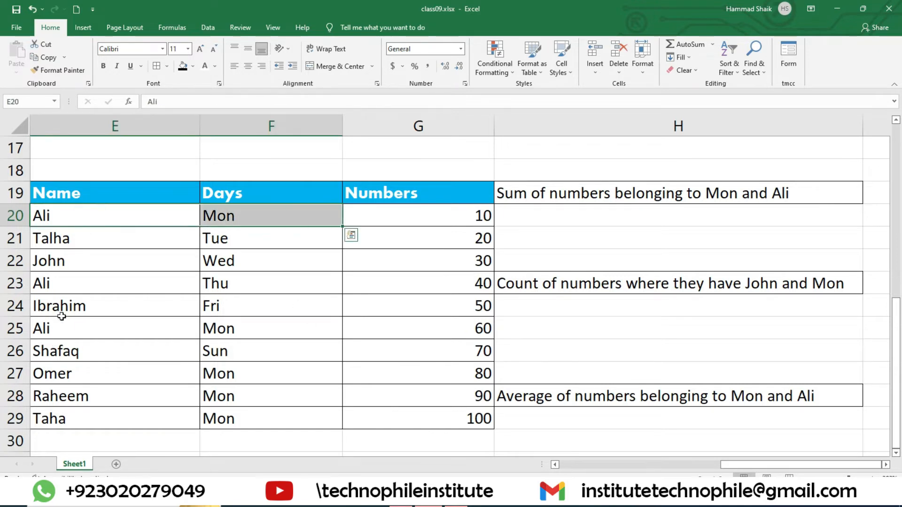
left_click(62, 282)
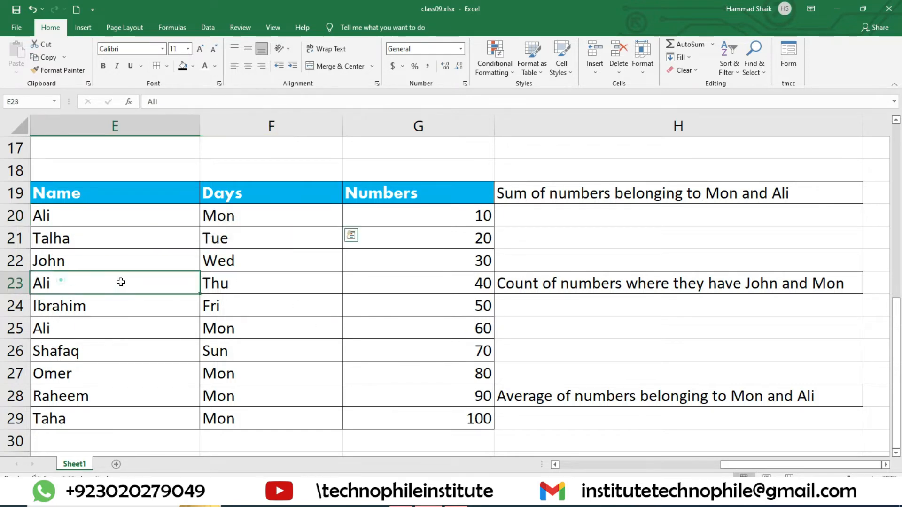
left_click(283, 282)
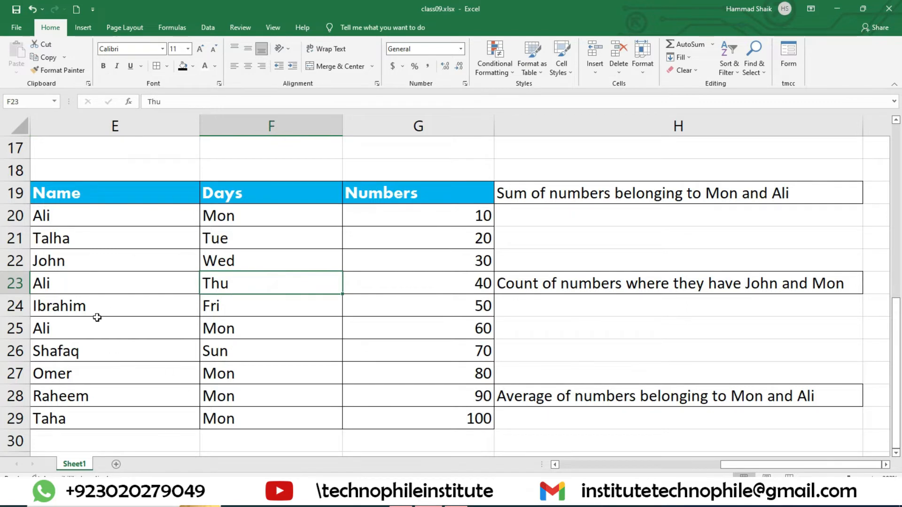
left_click(87, 221)
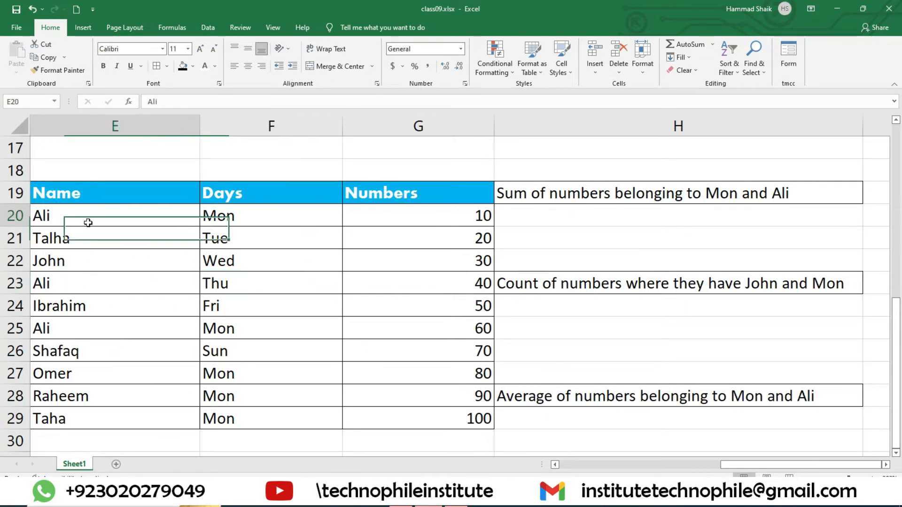
left_click(288, 125)
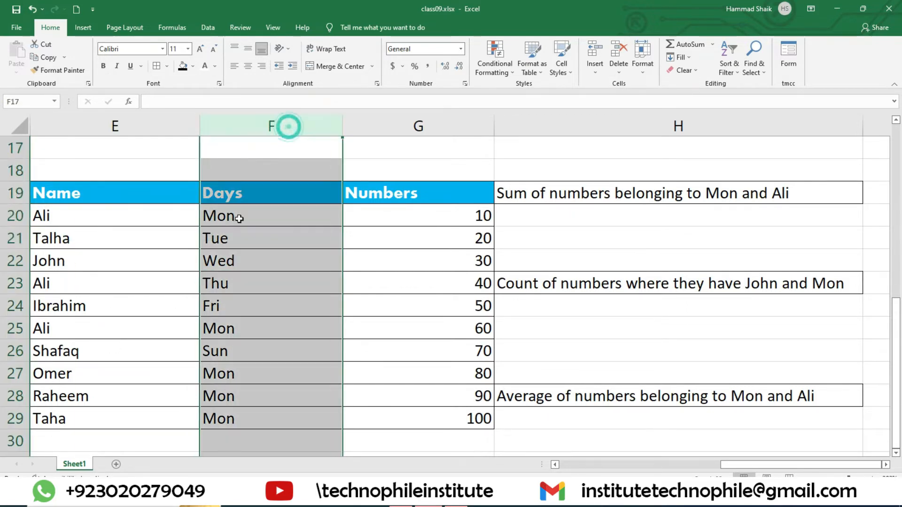
left_click(655, 214)
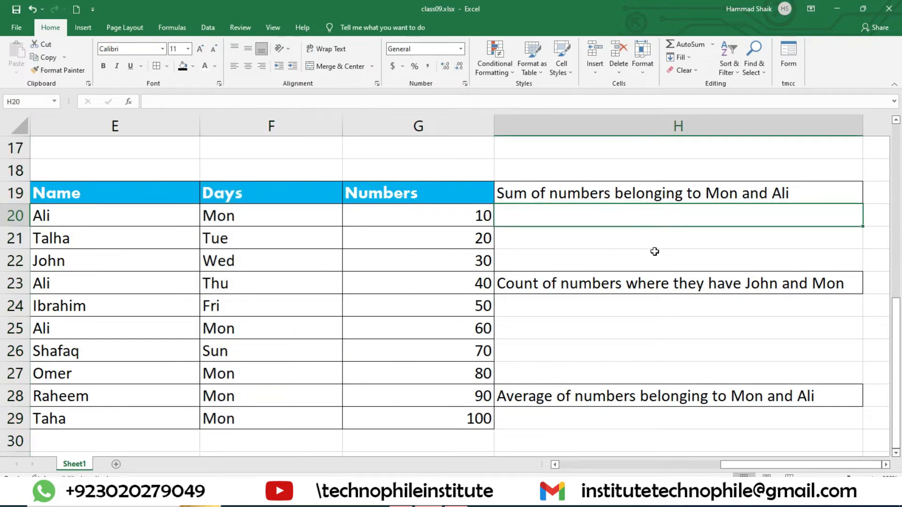
type("=sumif")
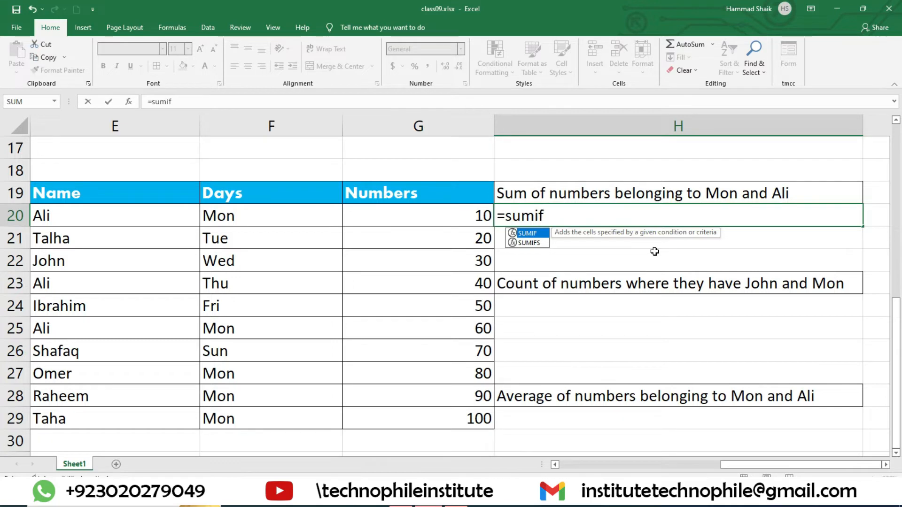
type("s")
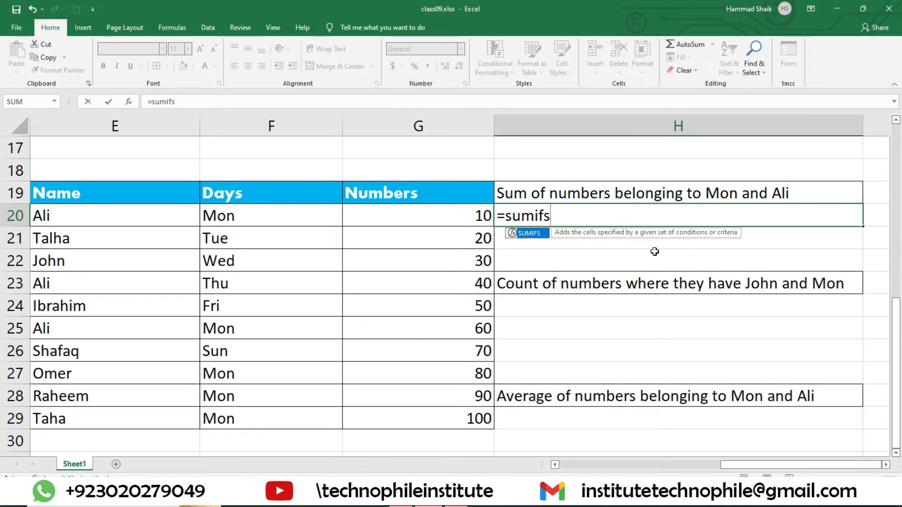
key("BackSpace")
key("BackSpace")
key("BackSpace")
key("BackSpace")
key("BackSpace")
key("BackSpace")
key("BackSpace")
- Review the arguments of the single-condition SUMIF formula in H8 of the first table
scroll(655, 251, "up", 2)
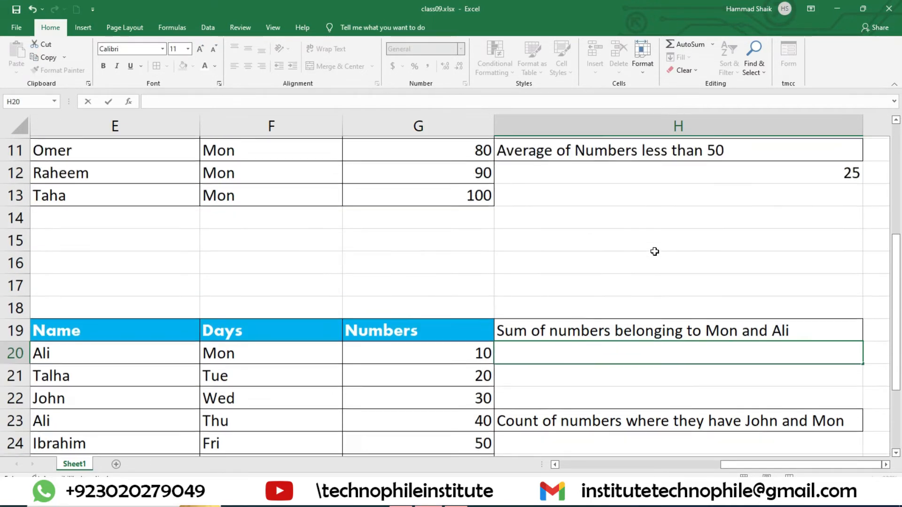
scroll(655, 251, "up", 3)
left_click(714, 311)
left_click(716, 301)
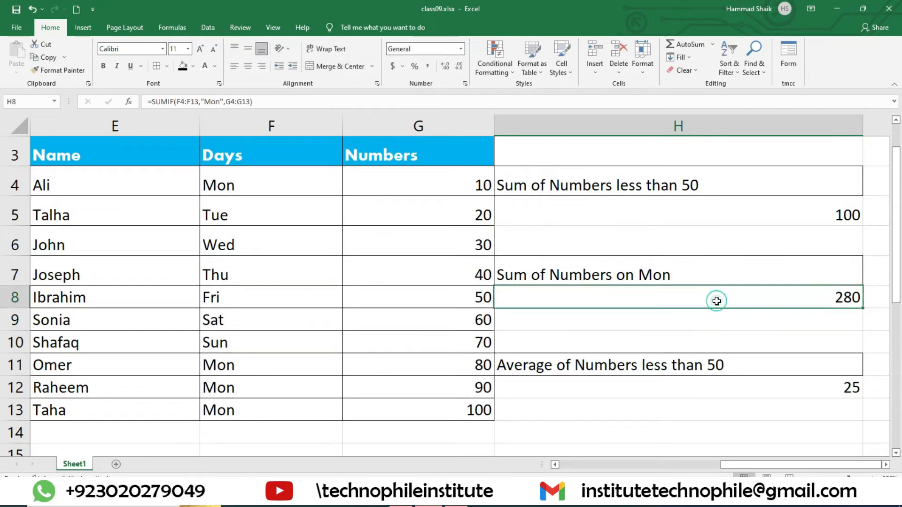
double_click(716, 300)
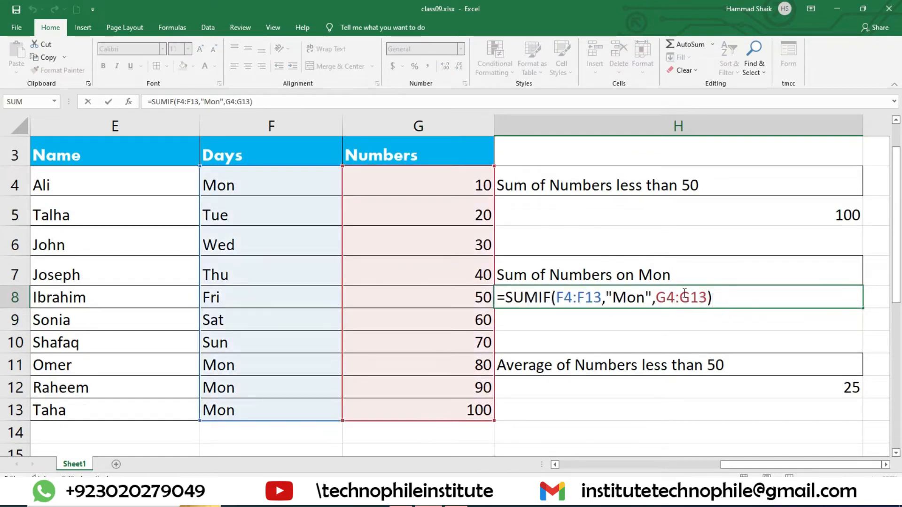
key("Return")
scroll(685, 294, "down", 3)
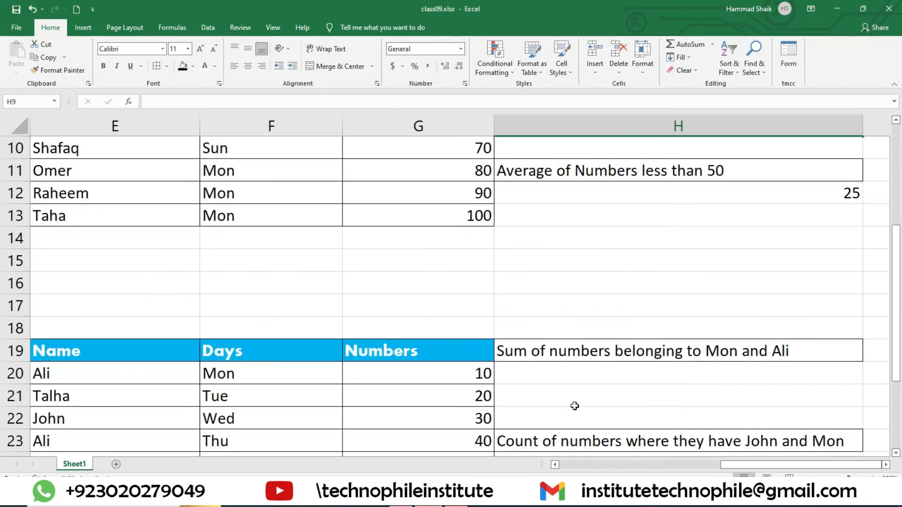
- Enter a SUMIFS formula in H20 that sums G20:G29 where F20:F29 is "Mon" and E20:E29 matches the name given in H19
left_click(560, 375)
type("=sum")
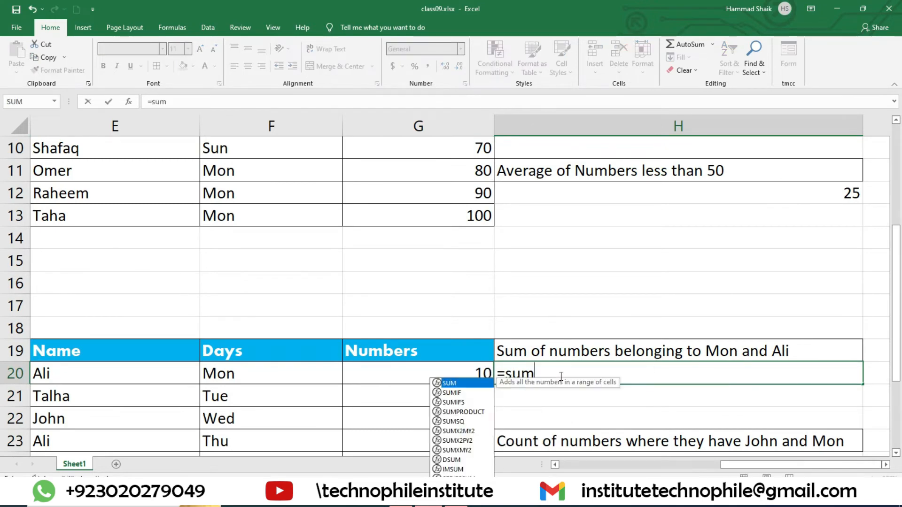
type("ifs(")
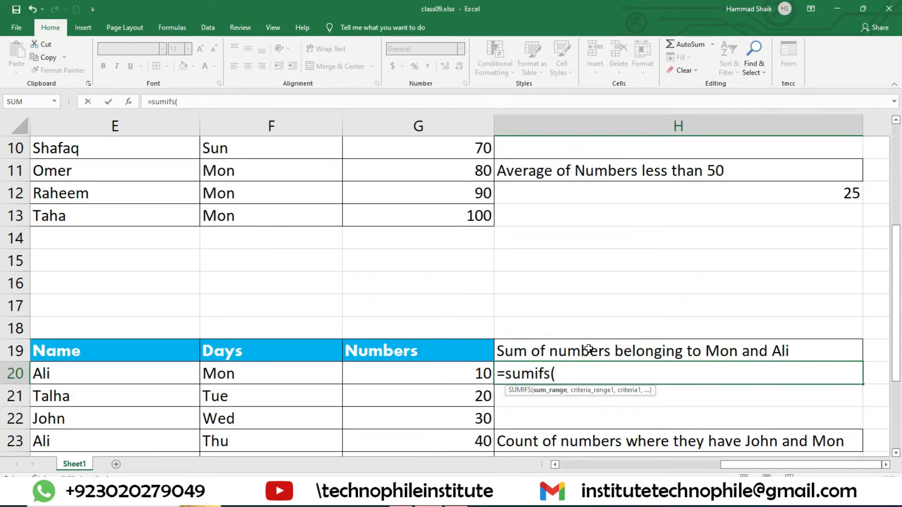
scroll(535, 266, "down", 2)
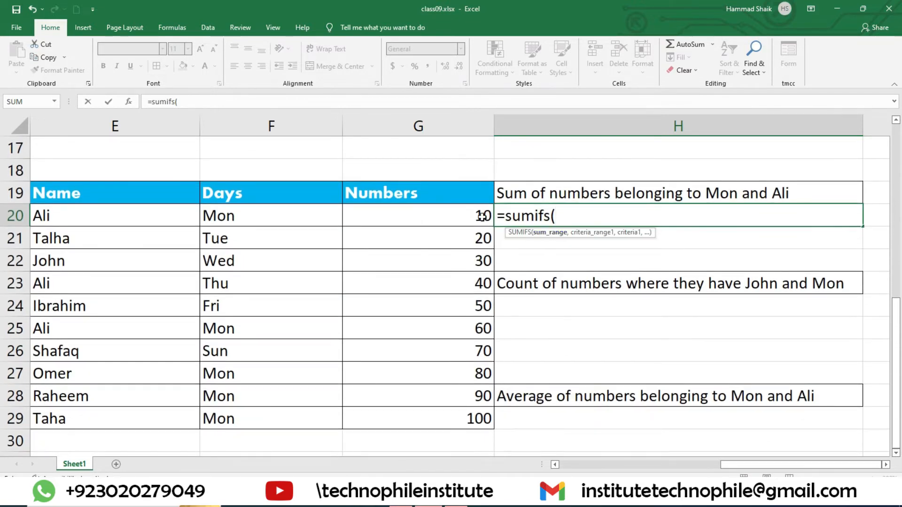
left_click_drag(461, 212, 482, 420)
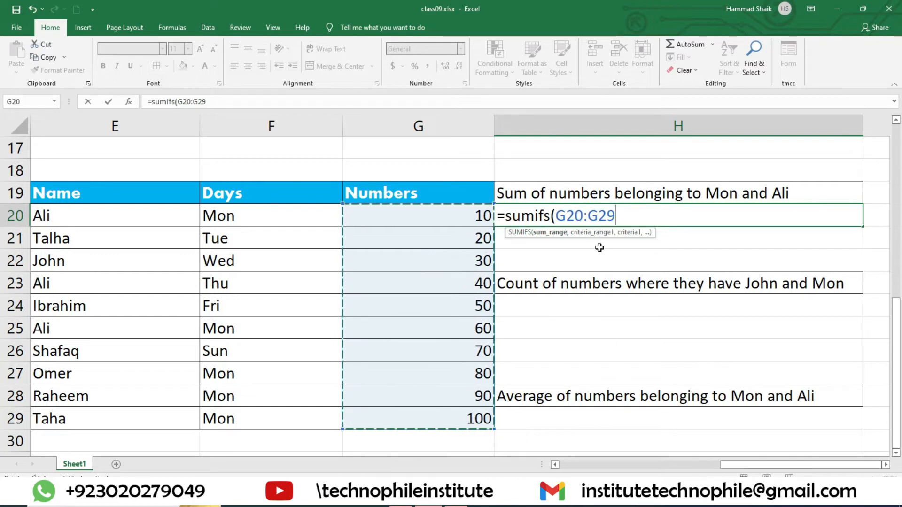
type(",")
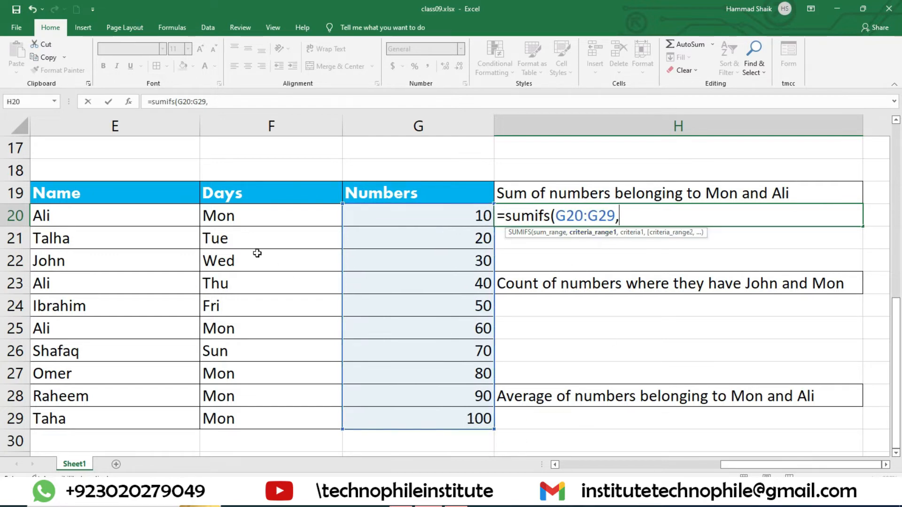
left_click_drag(244, 214, 263, 420)
type(",")
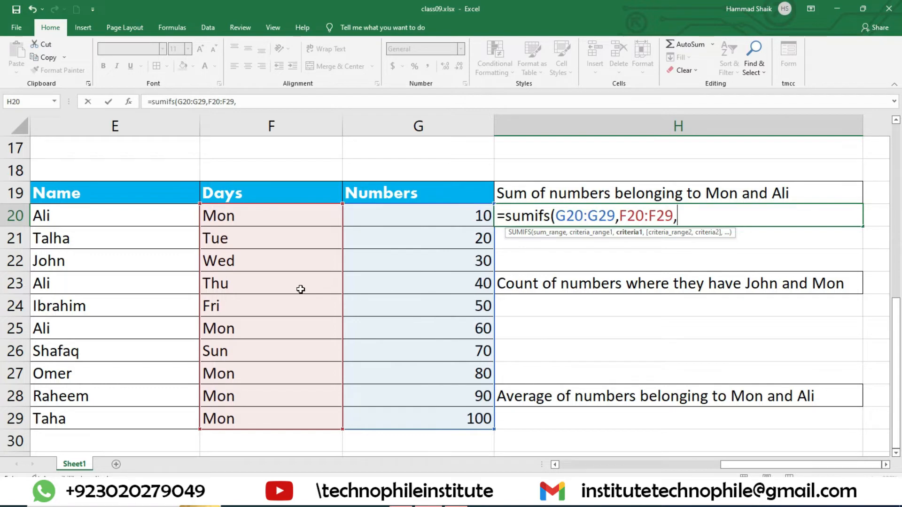
type("\"Mon")
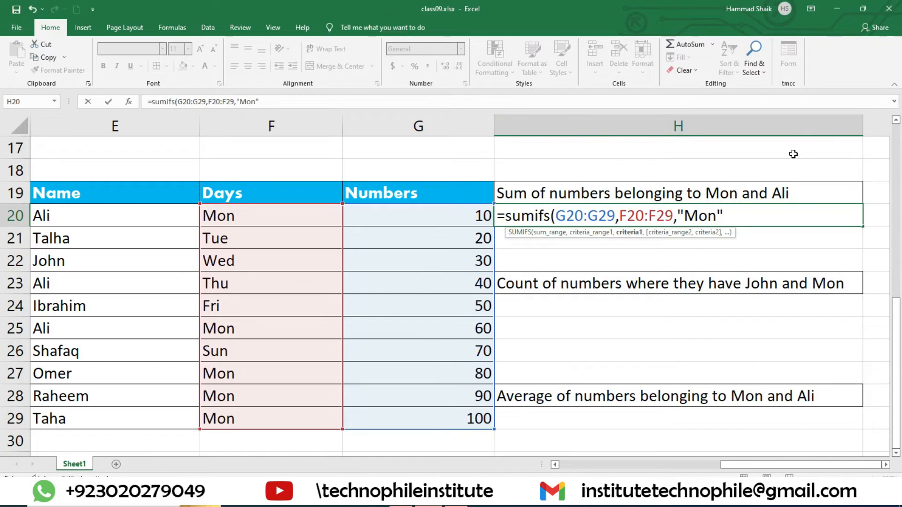
type("\",")
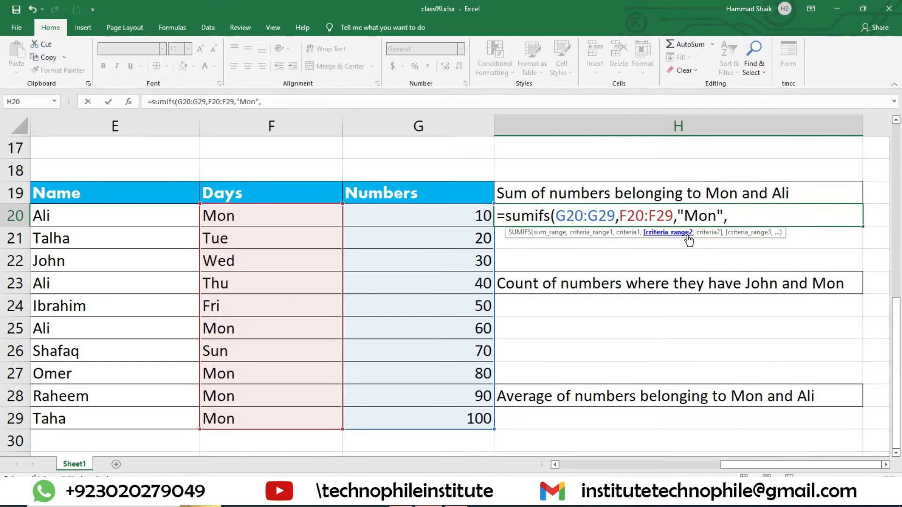
left_click_drag(70, 211, 118, 424)
type(",")
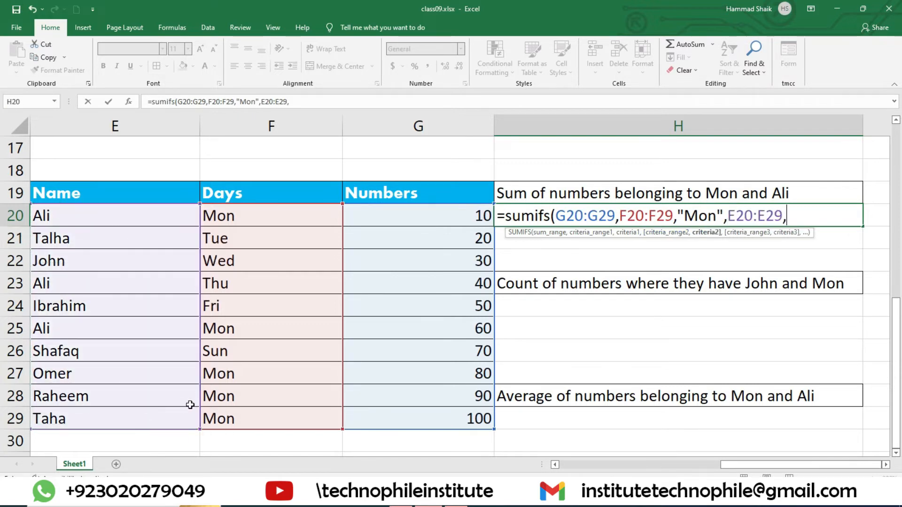
type("\"Ali\")")
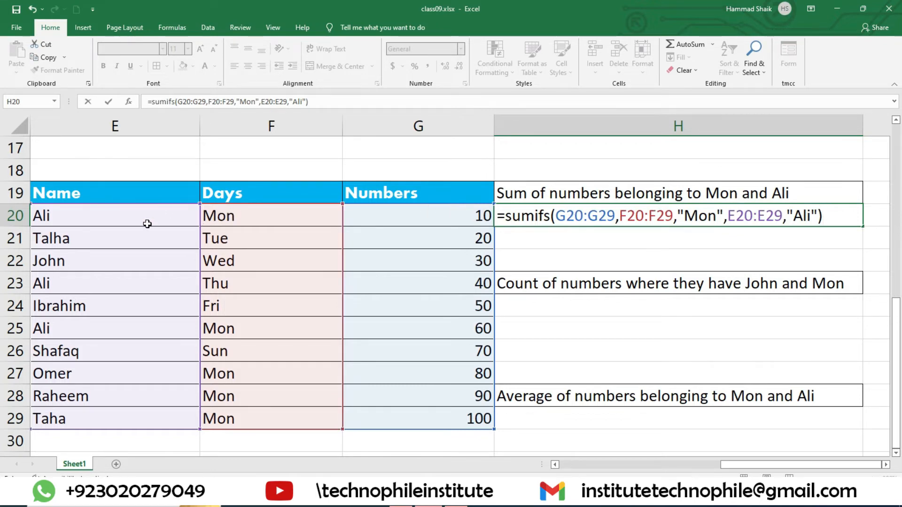
key("Return")
- Check the H20 sum against the Name, Days and Numbers entries in rows 20, 25 and 23
left_click(717, 214)
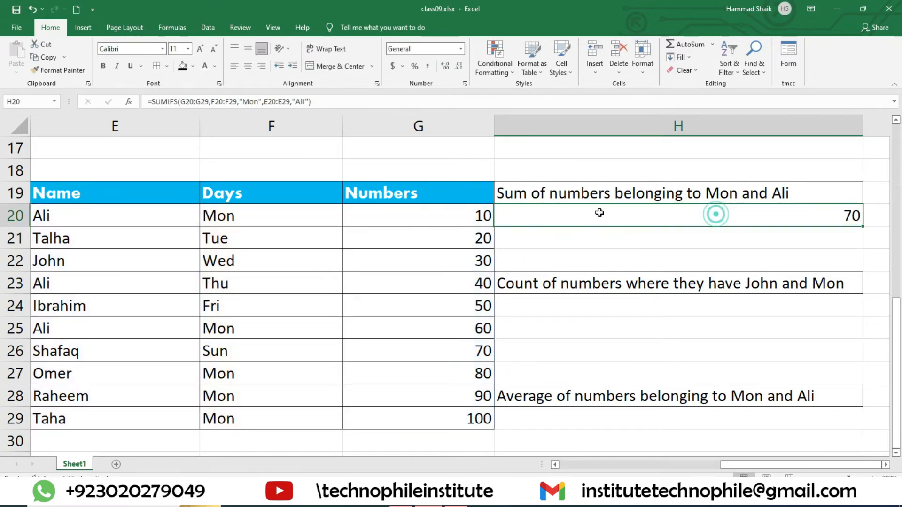
left_click_drag(91, 212, 439, 217)
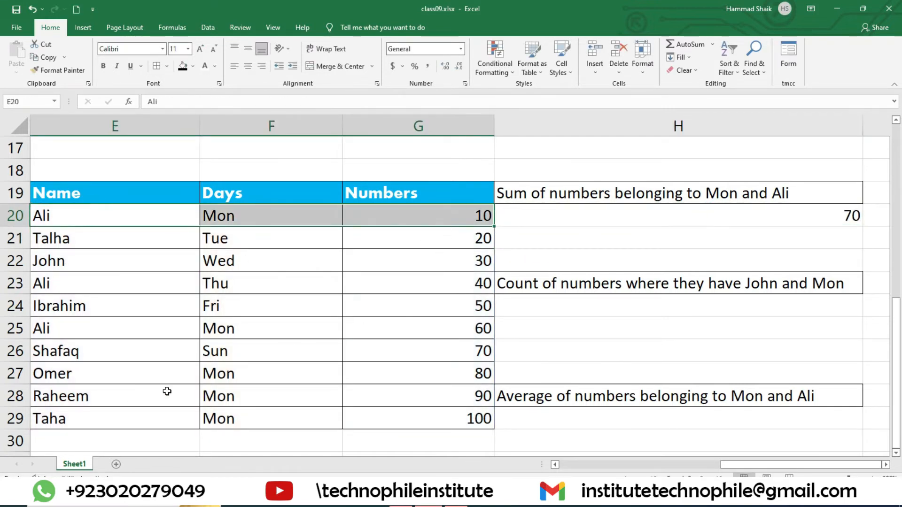
left_click_drag(70, 327, 442, 327)
left_click_drag(50, 282, 457, 284)
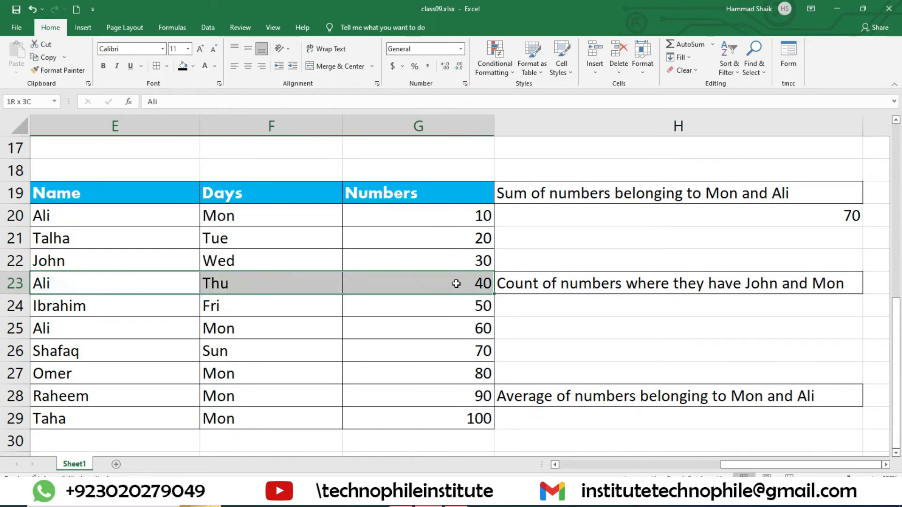
- Test the H20 sum by setting the day in F23 to Mon, and undo that change
left_click(259, 283)
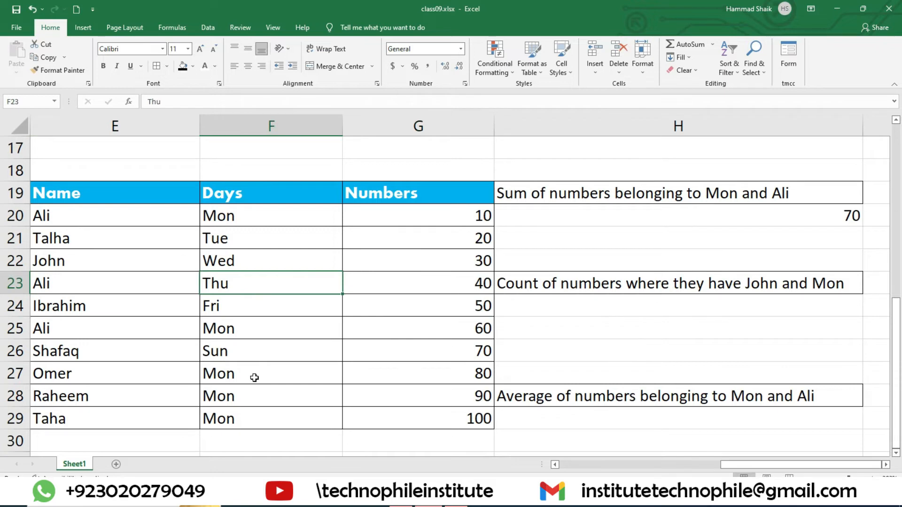
type("Mon")
key("Return")
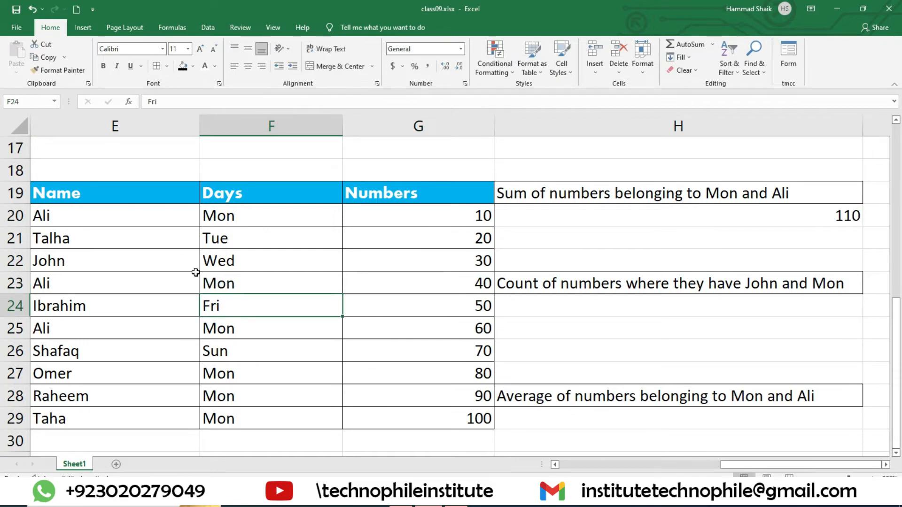
left_click(751, 217)
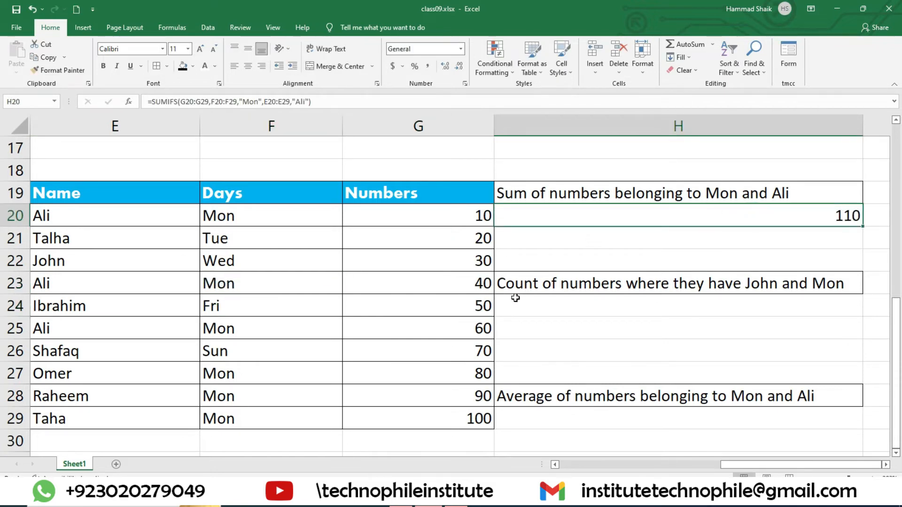
key("ctrl+z")
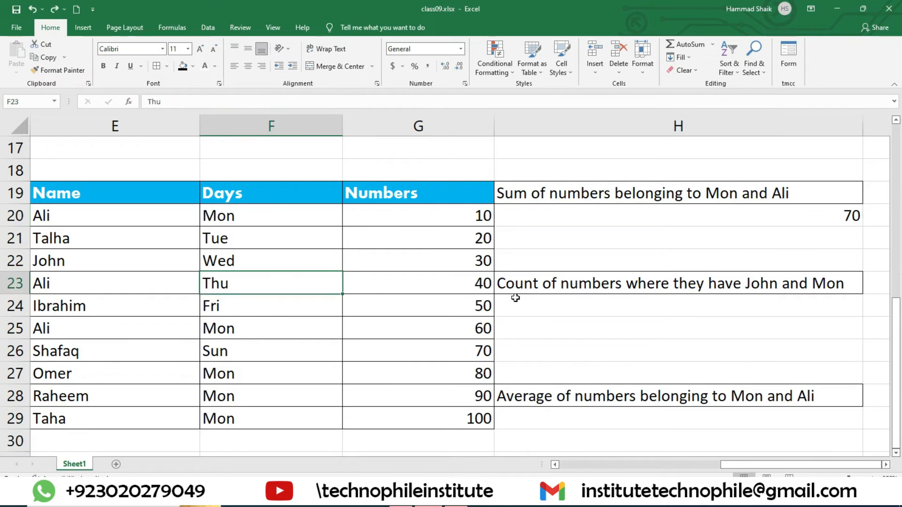
- Start a COUNTIFS formula in H24 with E20:E29 matching the name given in H23 as its first condition
left_click(742, 302)
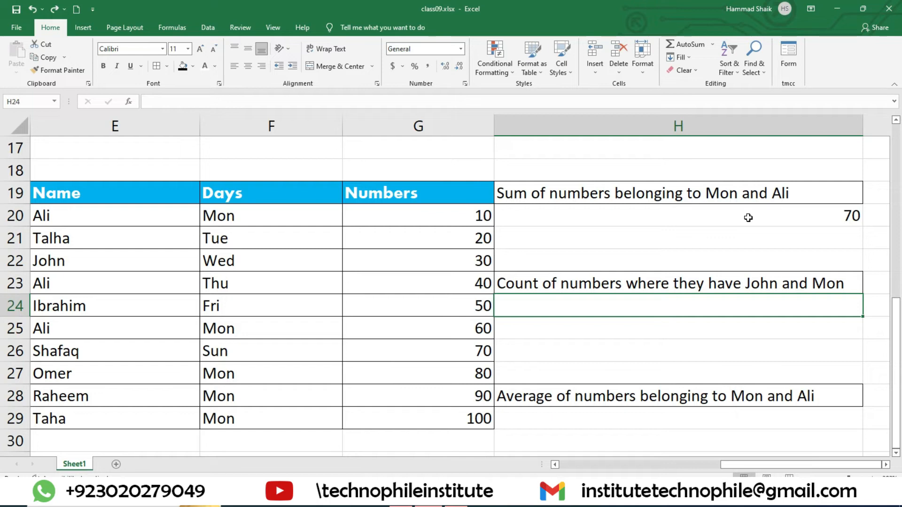
type("=co")
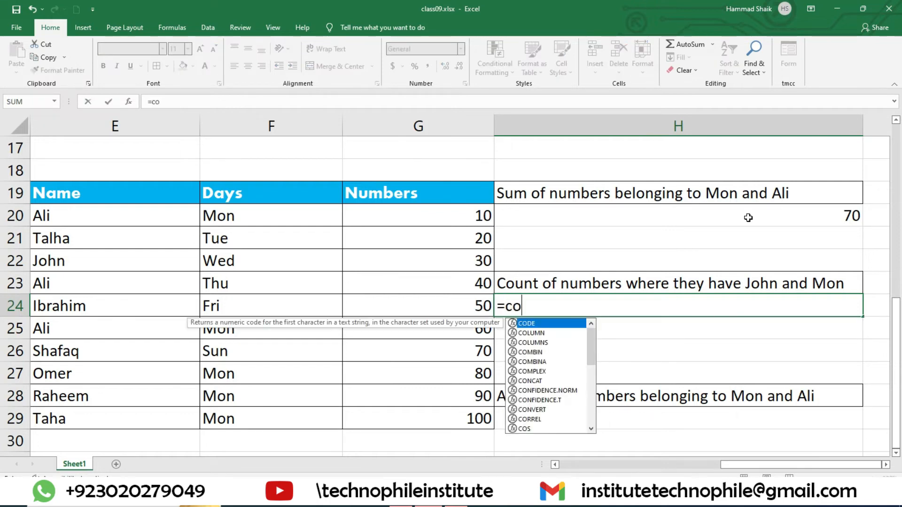
type("untifs(")
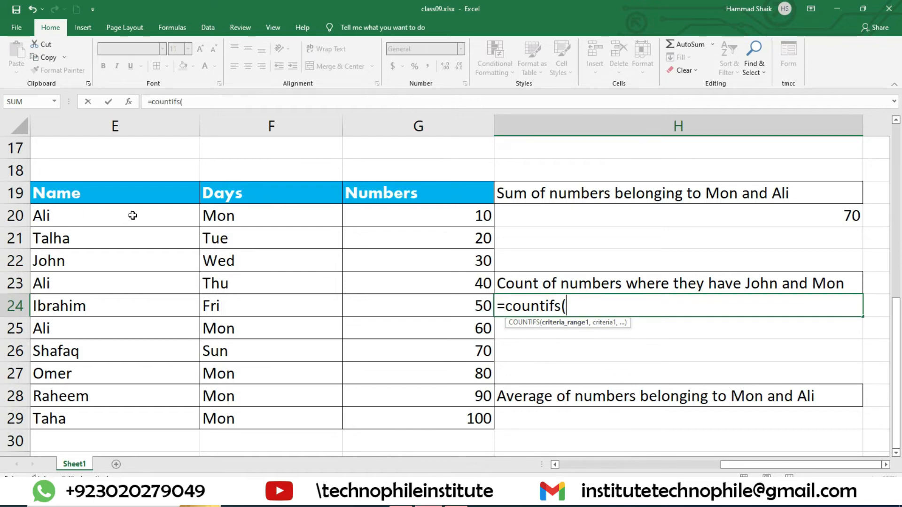
left_click_drag(128, 215, 137, 421)
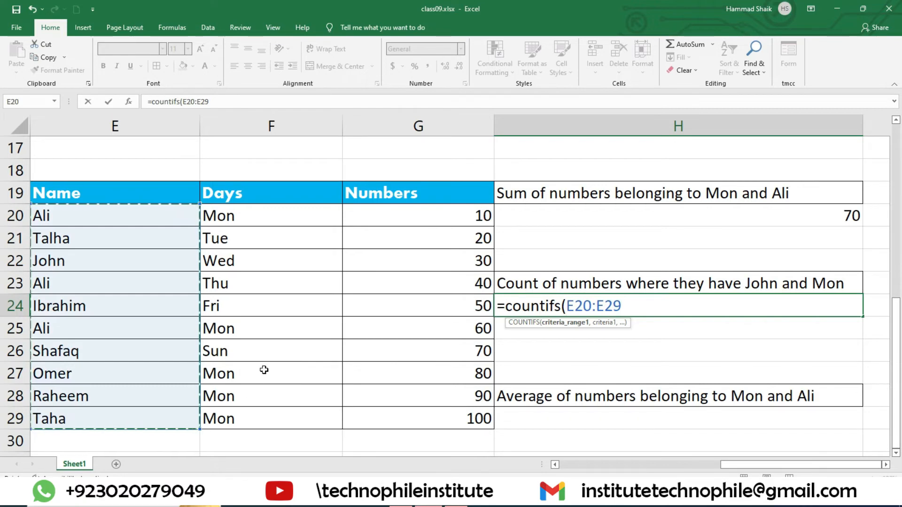
type(",")
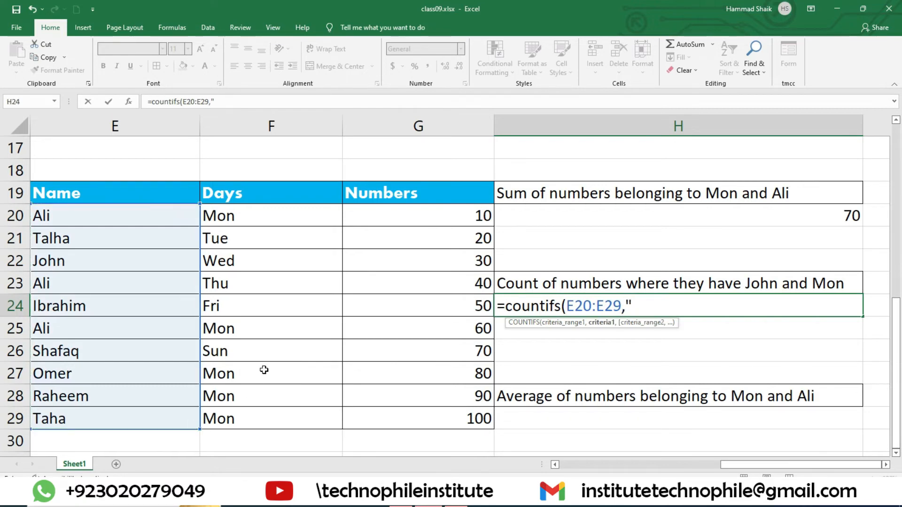
type("\"Joh")
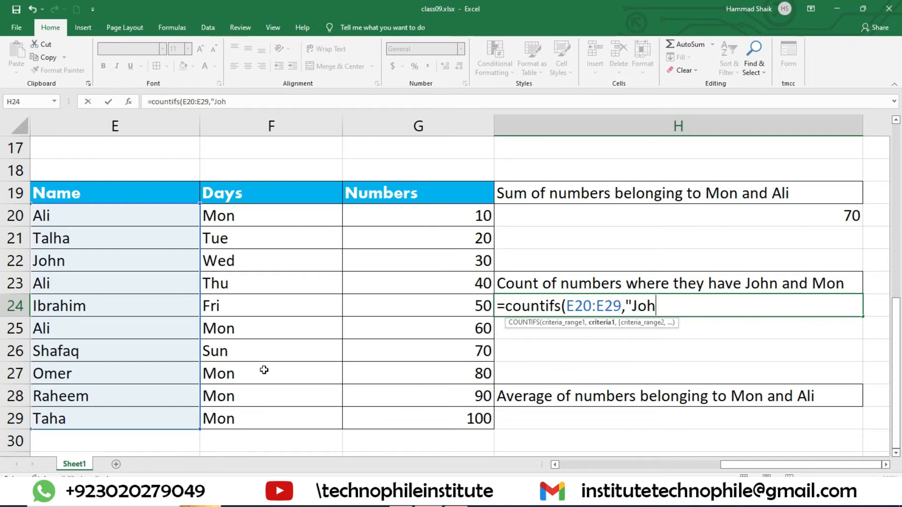
type("n\",")
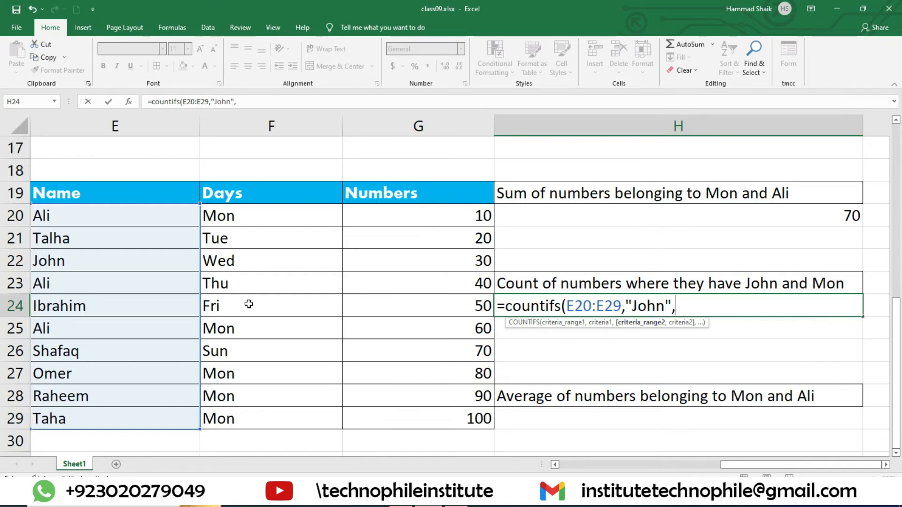
- Complete the H24 COUNTIFS formula with F20:F29 equal to "Mon" as the second condition, and enter it
left_click_drag(226, 218, 256, 422)
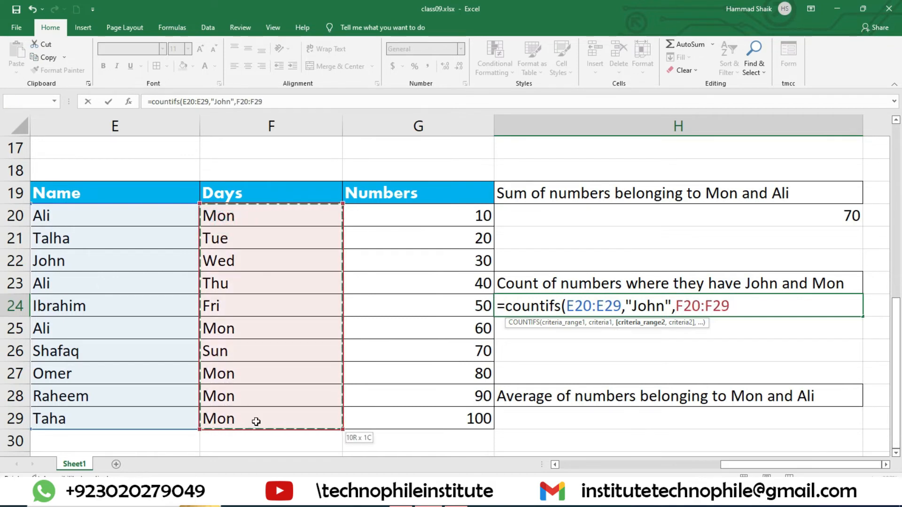
type(",\"")
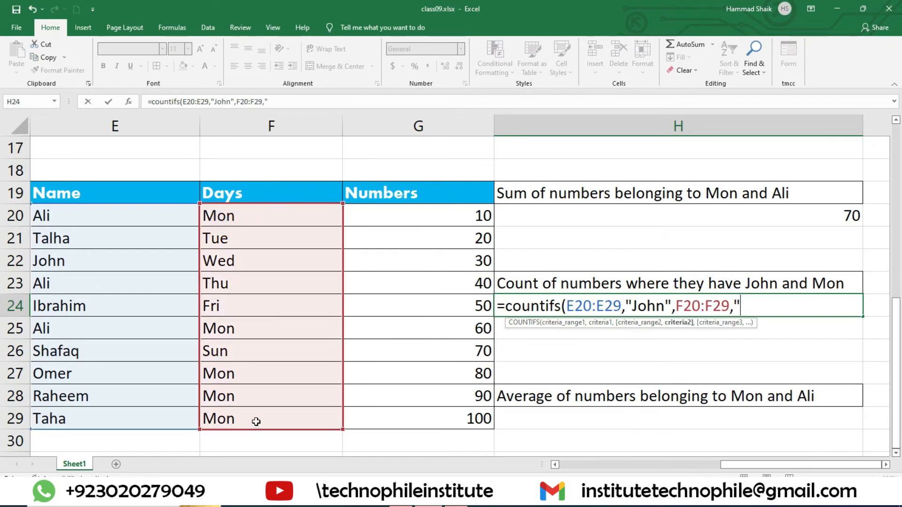
type("Mon\"")
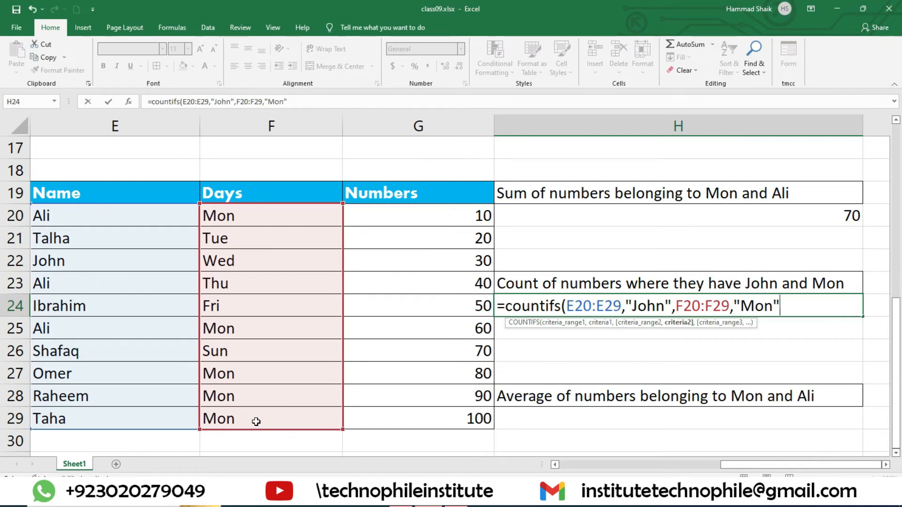
type(",")
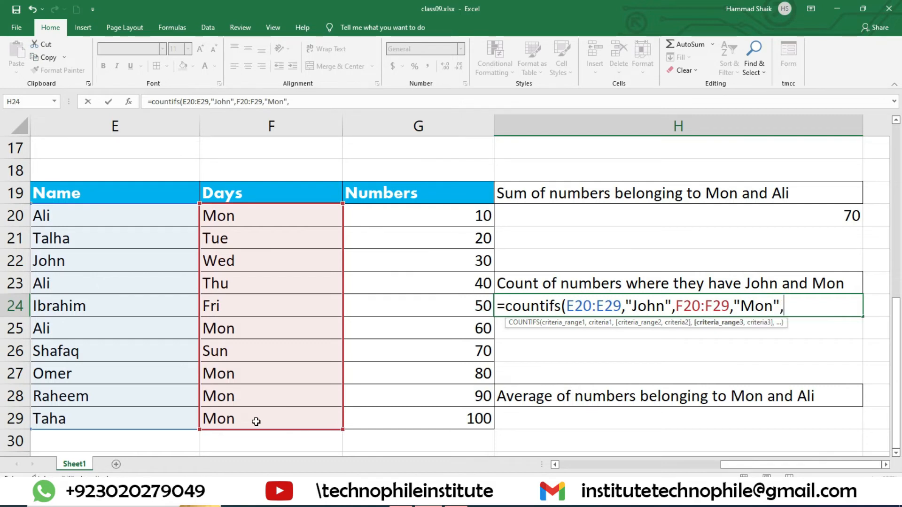
key("BackSpace")
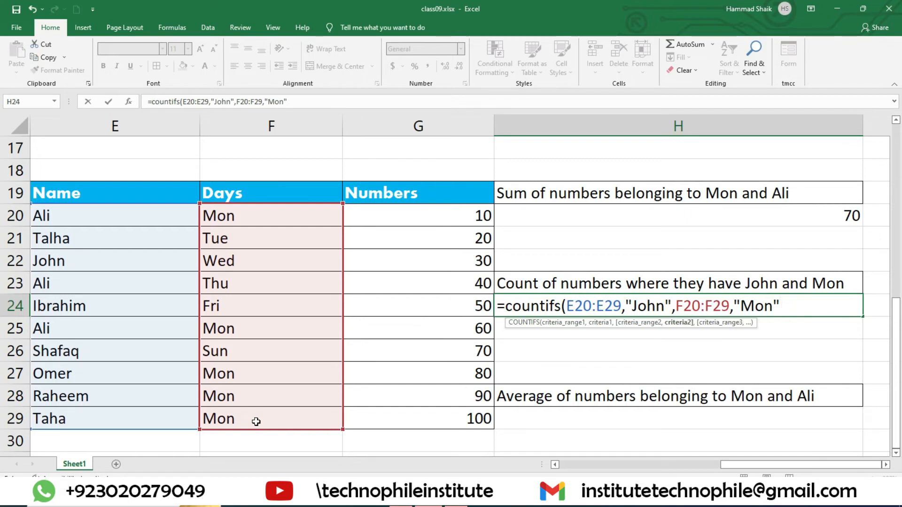
type(")")
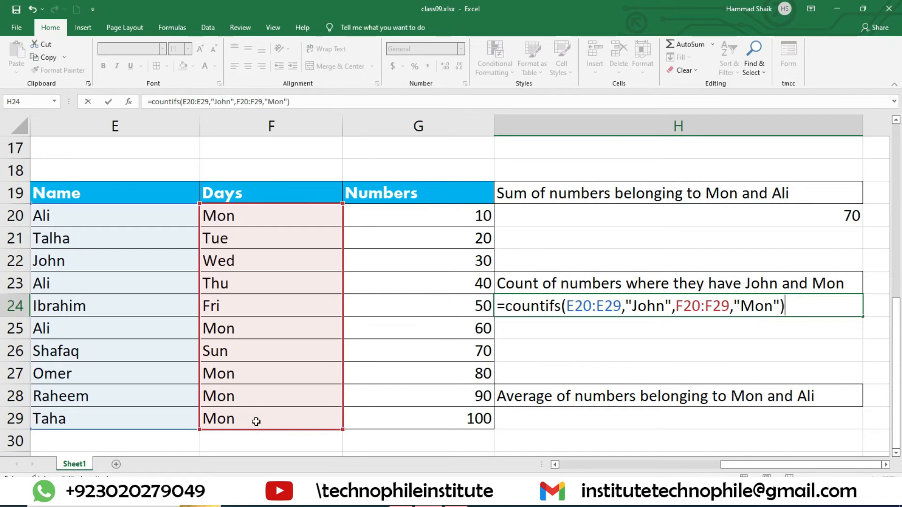
key("Return")
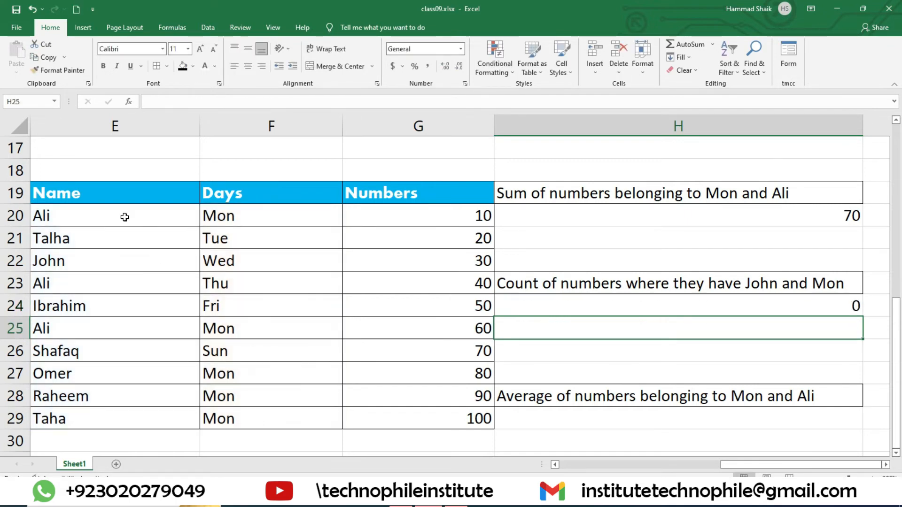
- Check the H24 count against the Name and Days columns, and test it by setting the day in F22 to Mon
left_click_drag(131, 216, 143, 416)
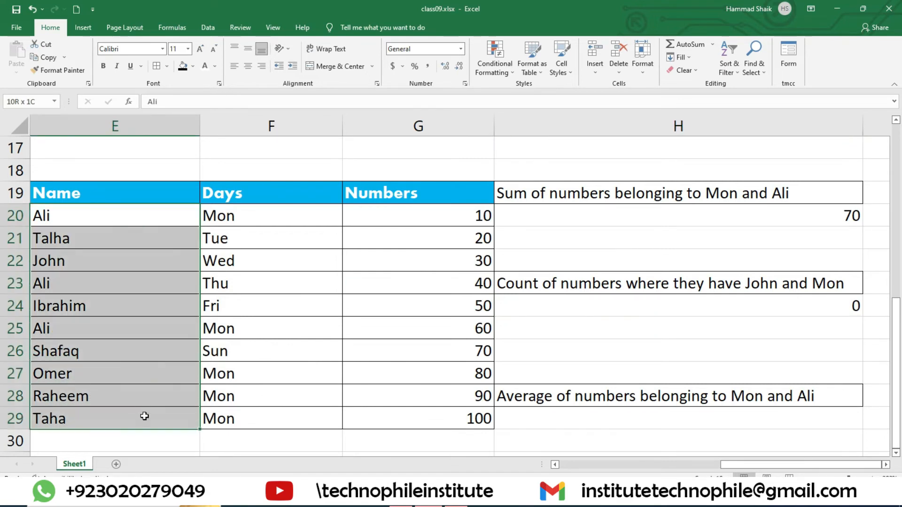
left_click(723, 314)
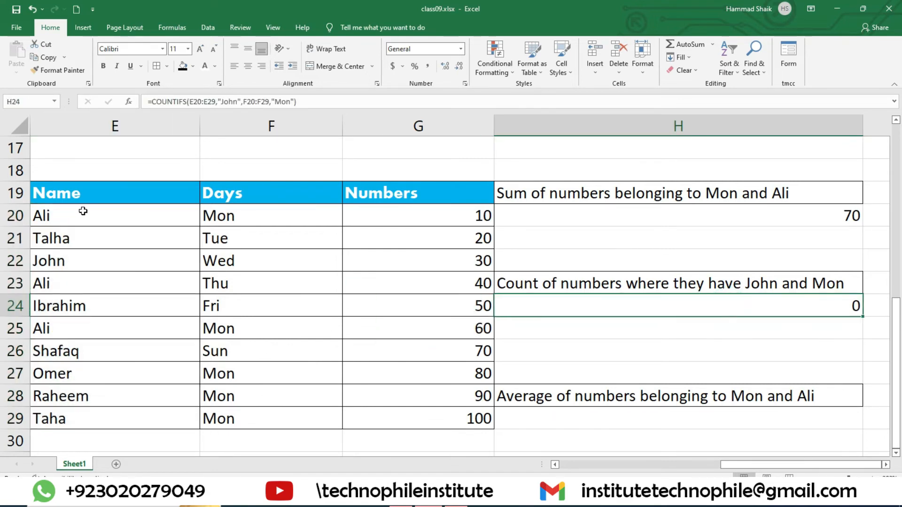
left_click_drag(81, 209, 126, 411)
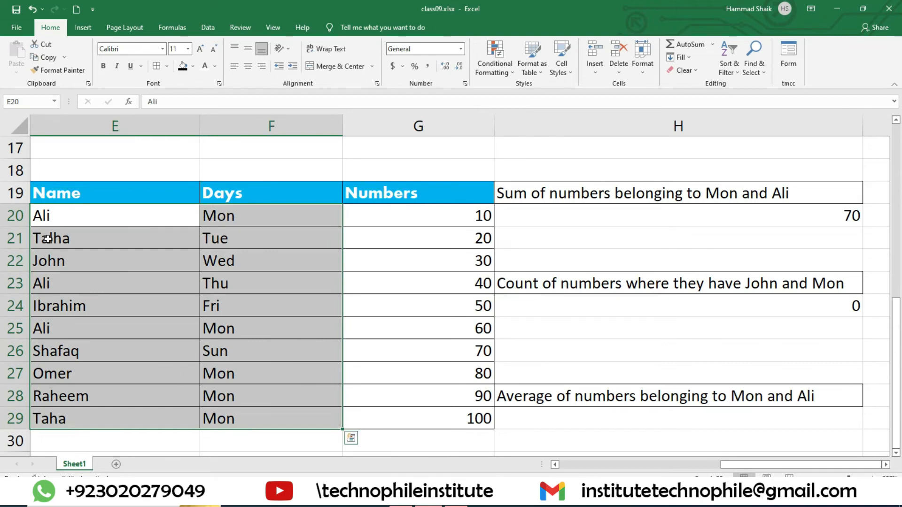
left_click(48, 238)
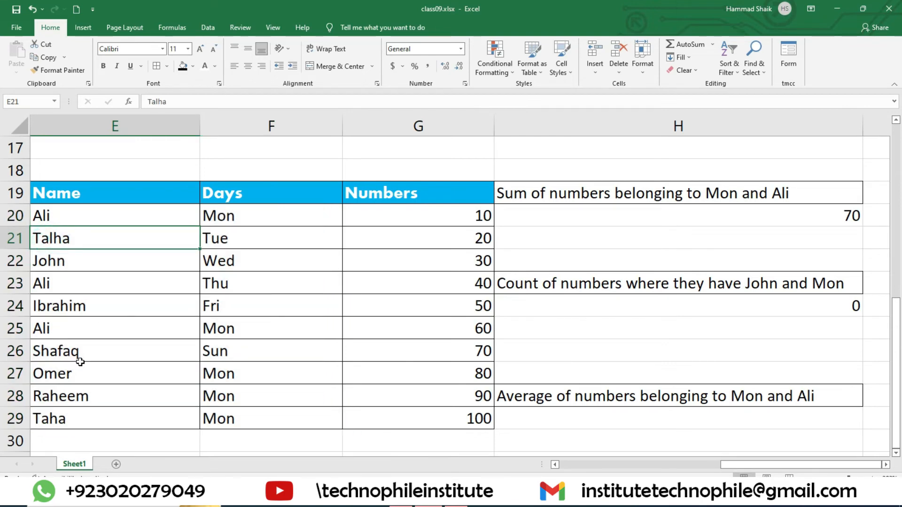
left_click(238, 263)
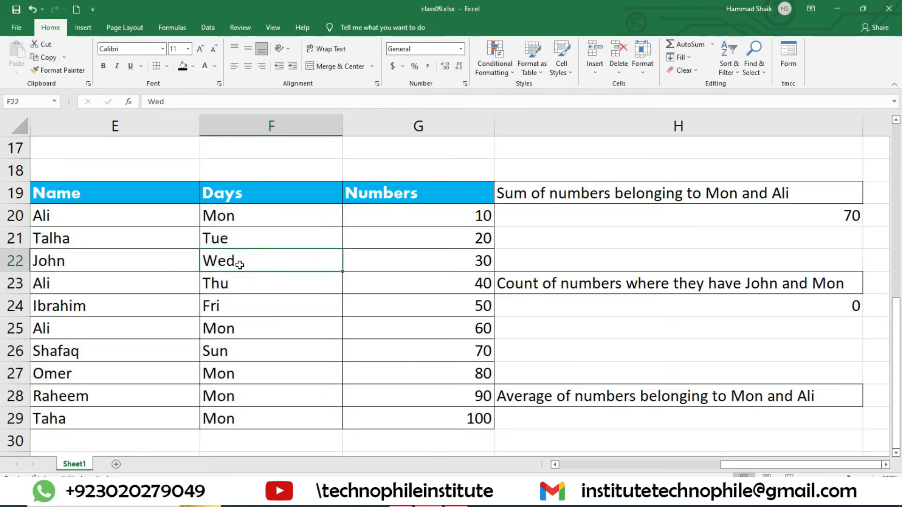
type("Mon")
key("Return")
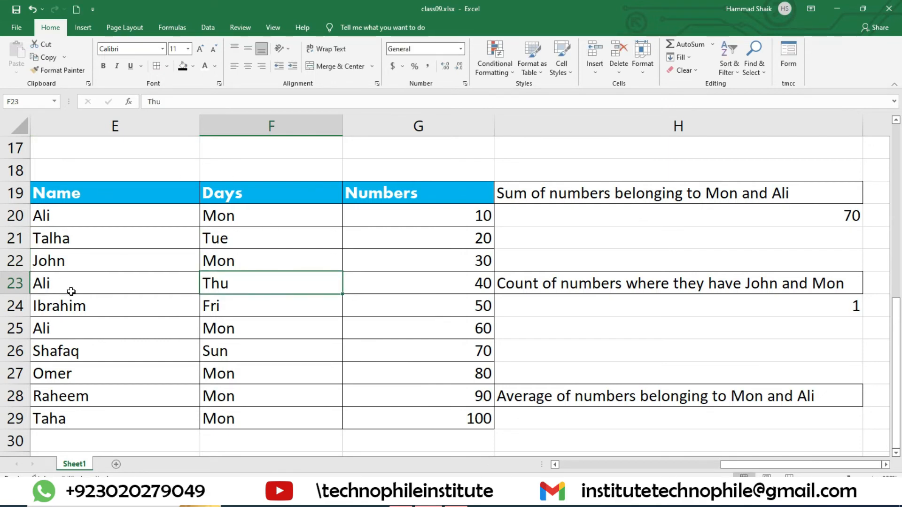
left_click(87, 261)
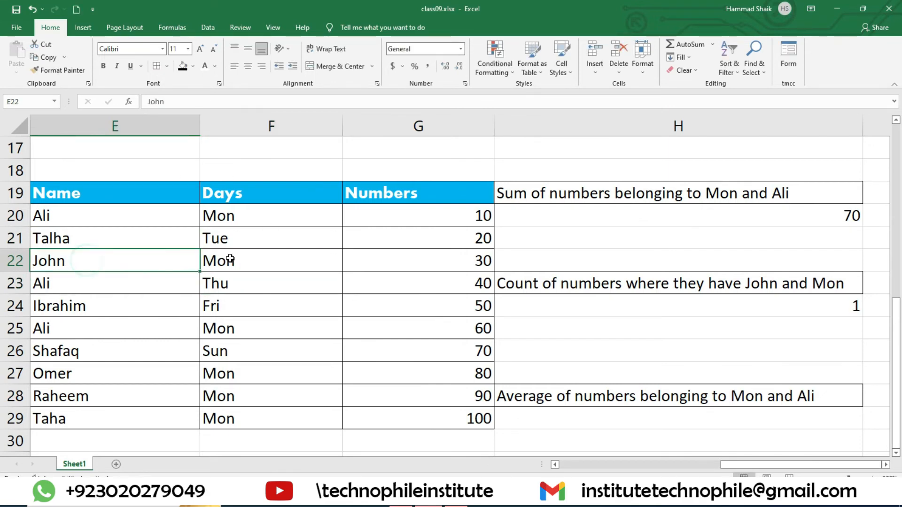
- Start an AVERAGEIFS formula in H29 with G20:G29 as the average range
scroll(676, 306, "down", 2)
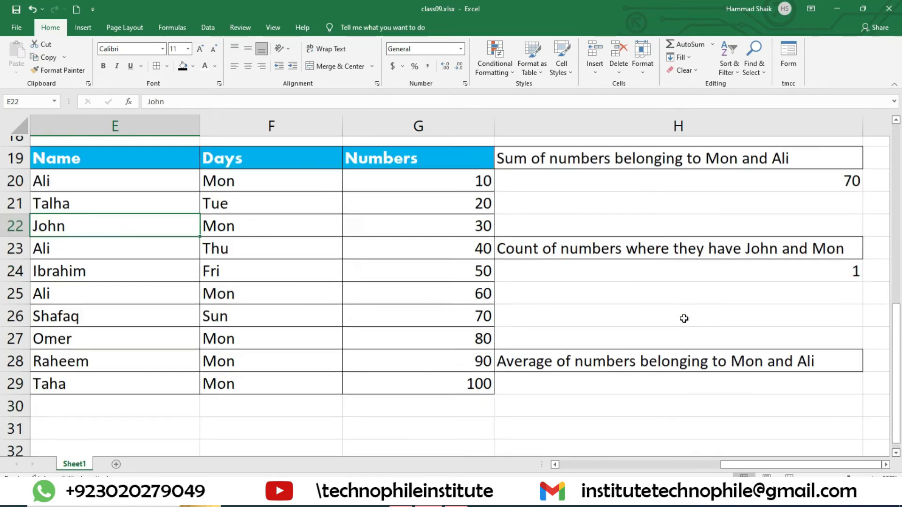
scroll(683, 323, "up", 2)
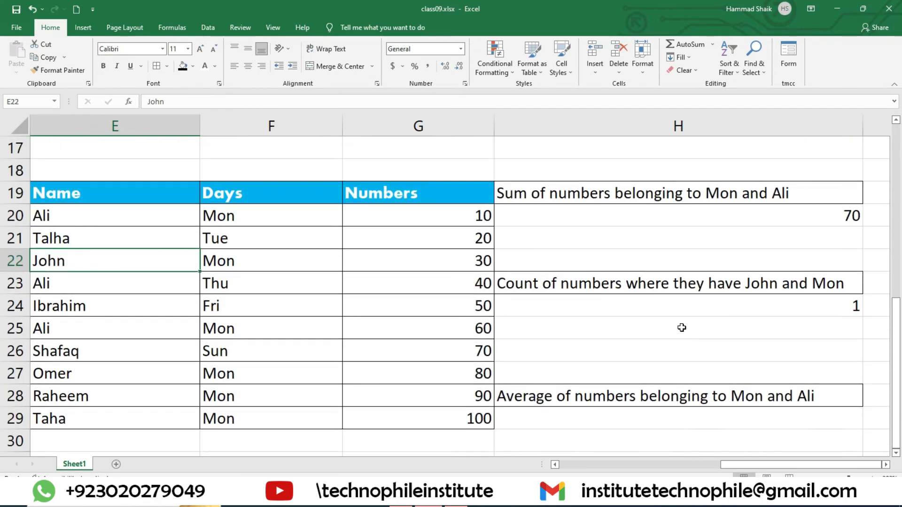
left_click(586, 417)
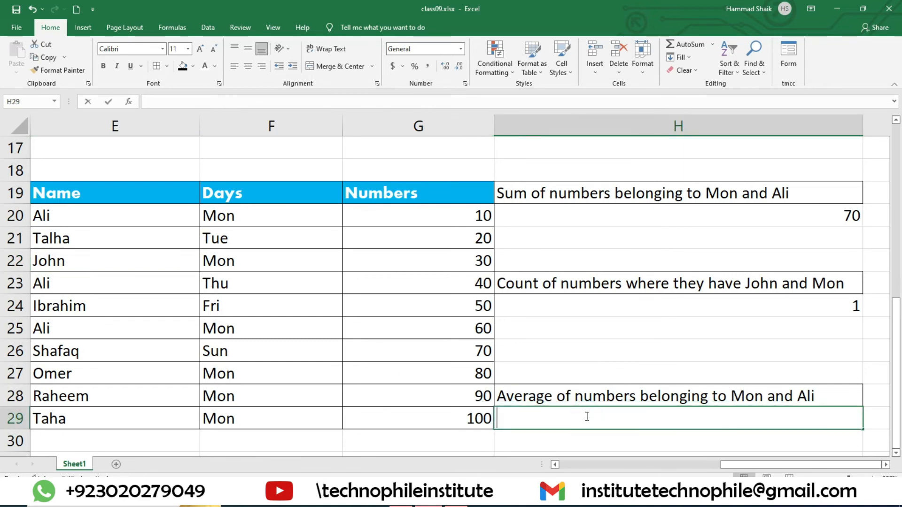
type("=averr")
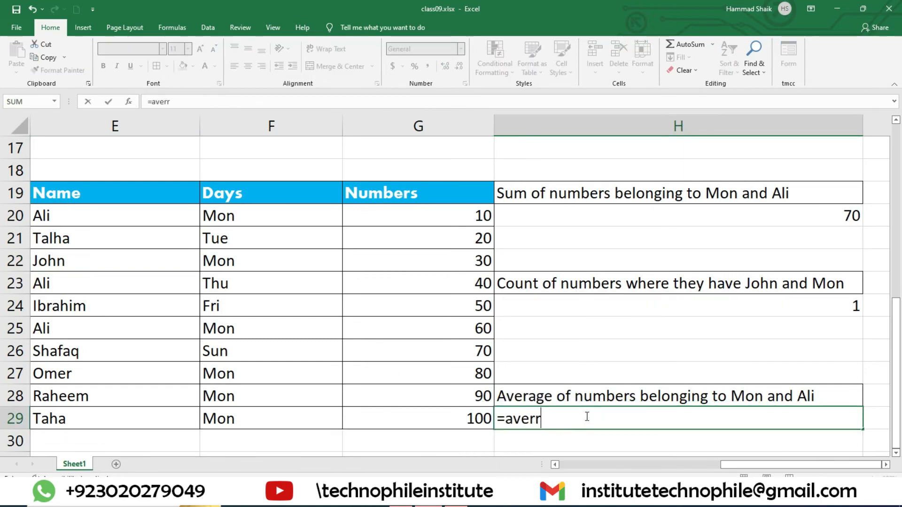
key("BackSpace")
type("age")
key("Down")
key("Down")
key("Down")
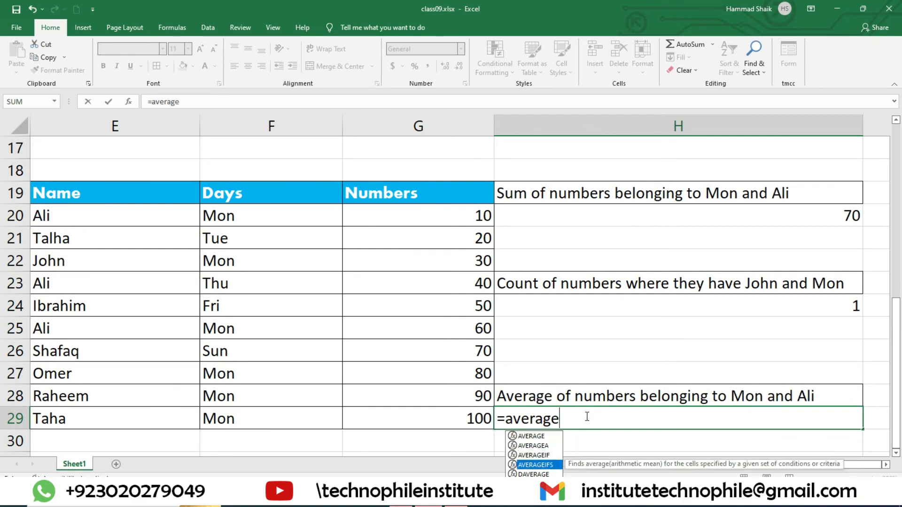
type("`")
key("BackSpace")
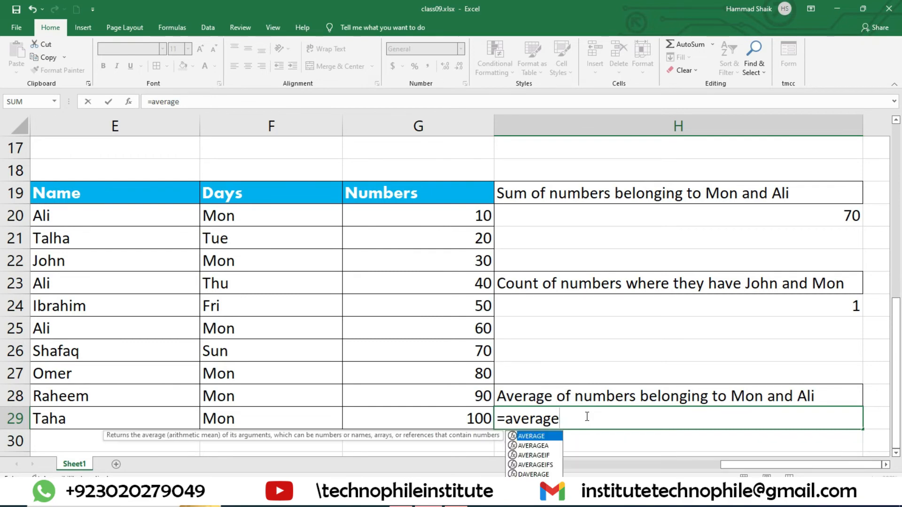
type("if")
key("Down")
key("Tab")
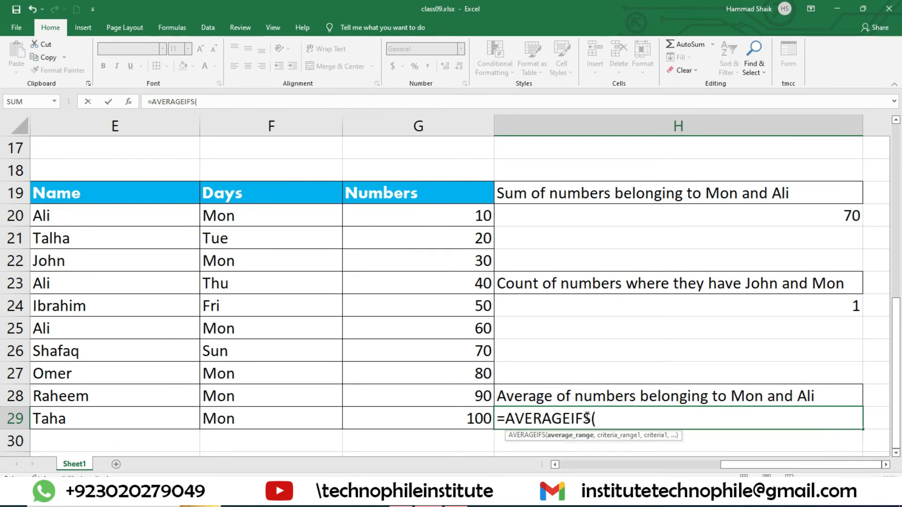
left_click(451, 217)
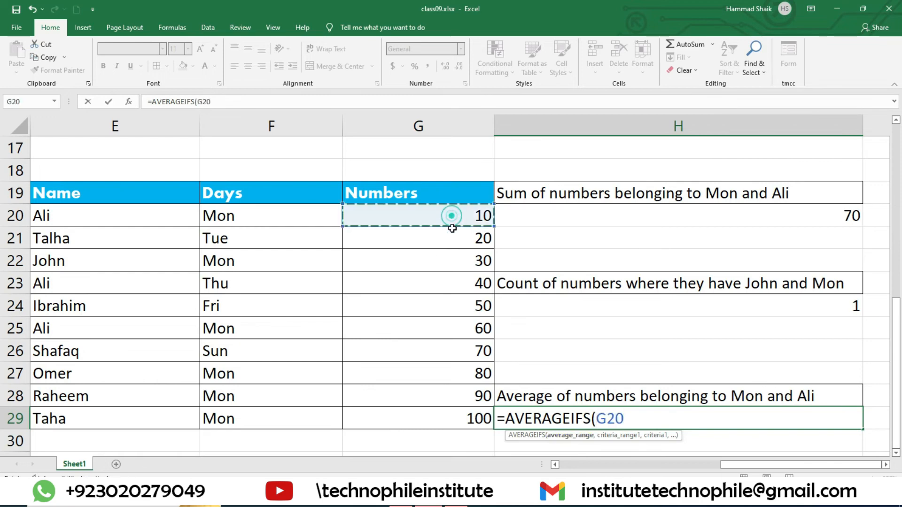
left_click_drag(452, 228, 459, 421)
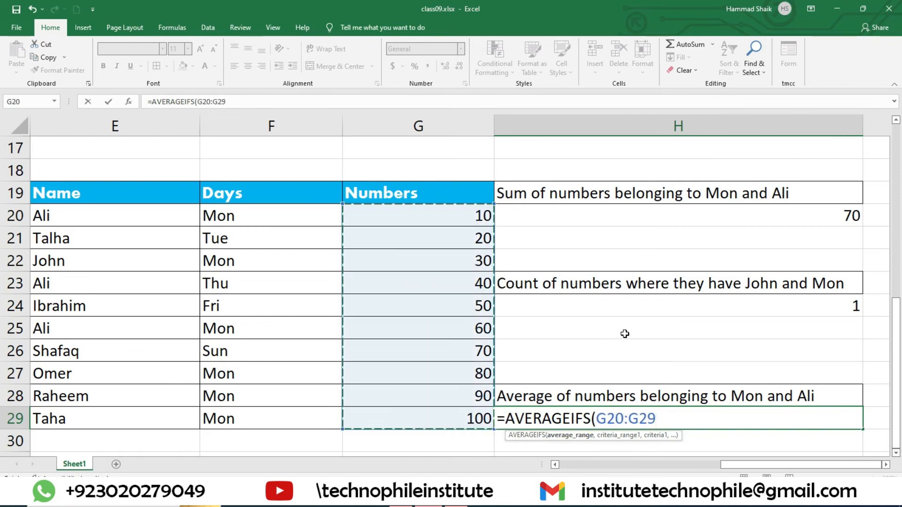
type(",")
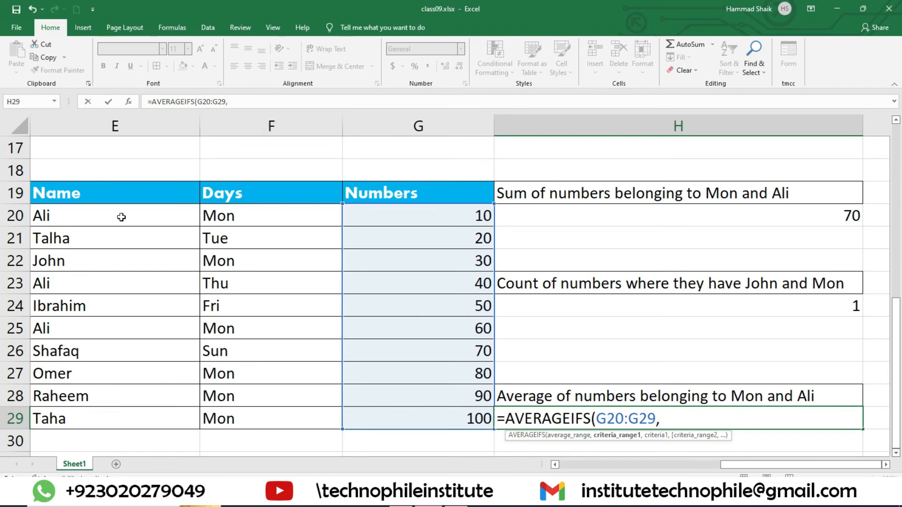
- Add E20:E29 matching the name given in H28 as the first condition of the H29 AVERAGEIFS formula
left_click_drag(121, 213, 121, 418)
type(",")
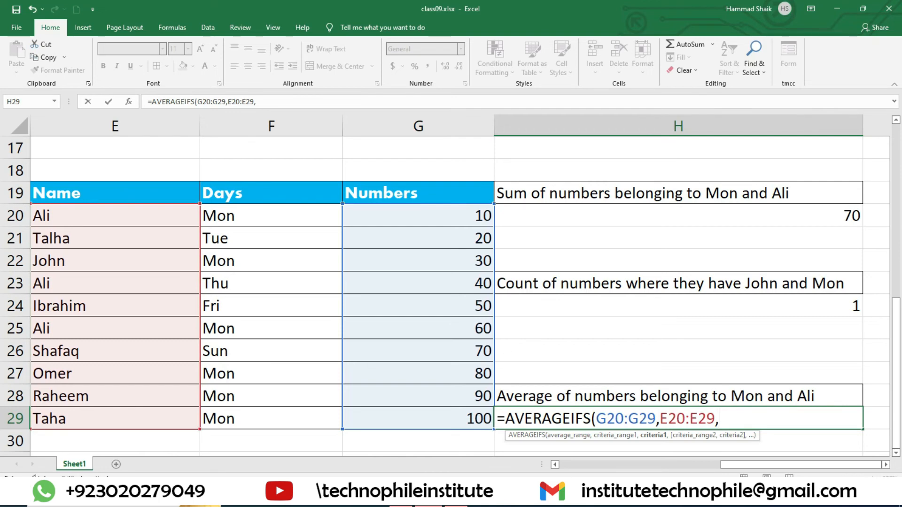
type("\"Ali\",")
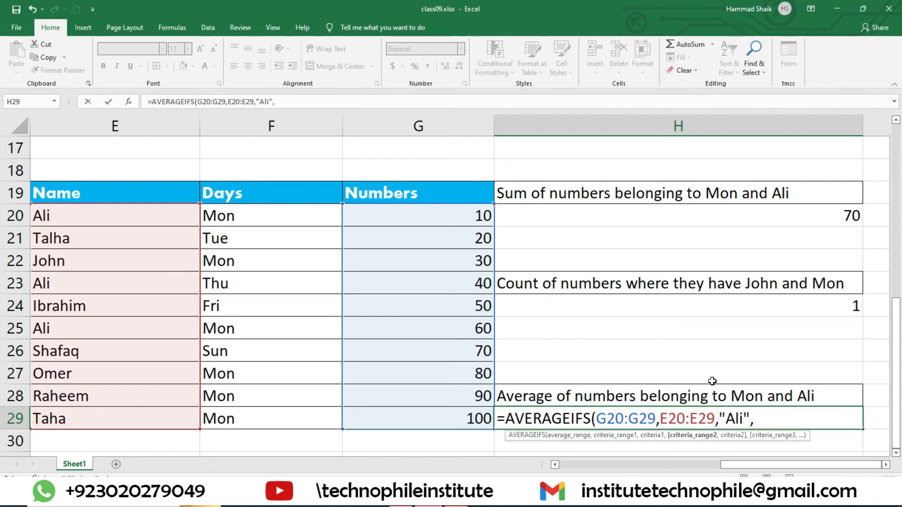
- Complete the H29 AVERAGEIFS formula with F20:F29 equal to "Mon" as the second condition, and enter it
left_click_drag(284, 205, 309, 416)
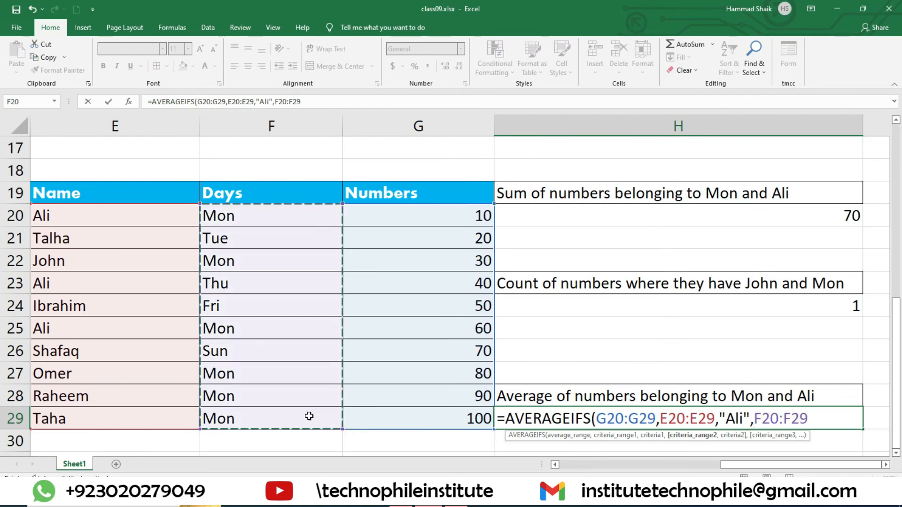
type(",\"")
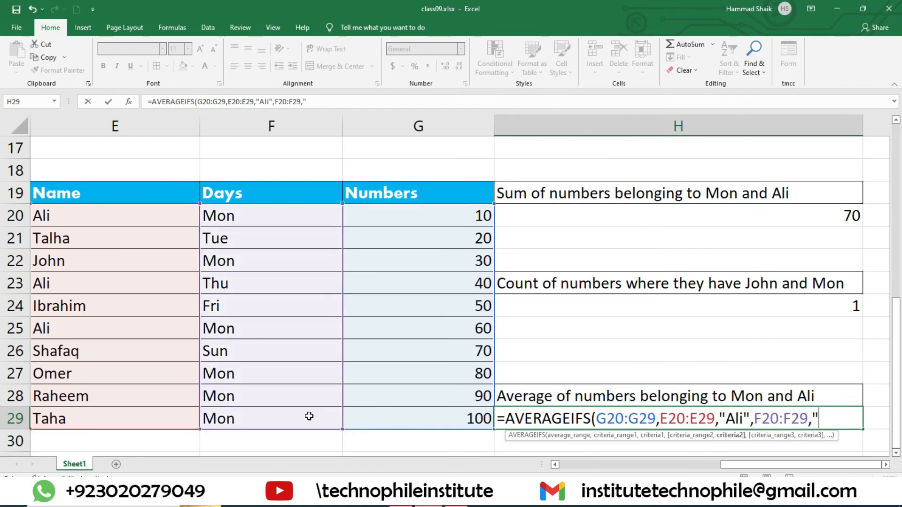
type("m")
key("BackSpace")
type("Mon\")")
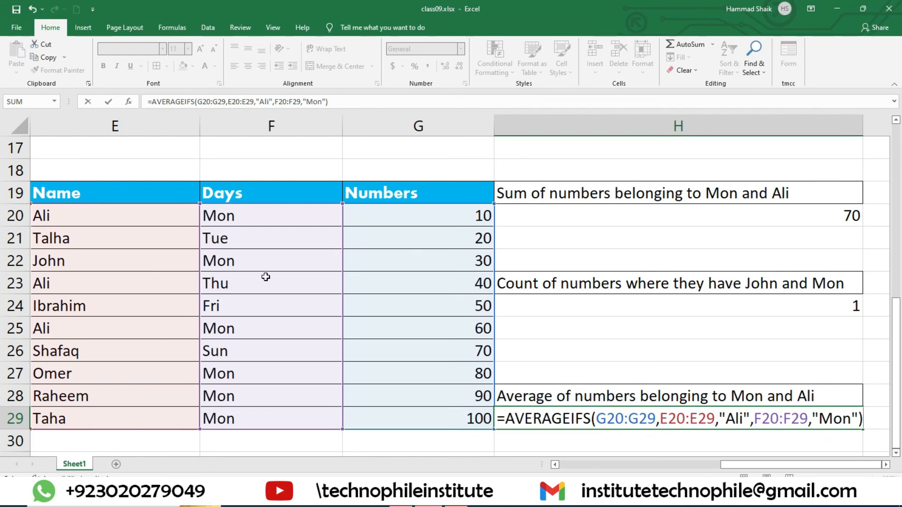
key("Return")
- Check the H29 average against the matching rows in the Name, Days and Numbers columns and the H20 sum
left_click(818, 419)
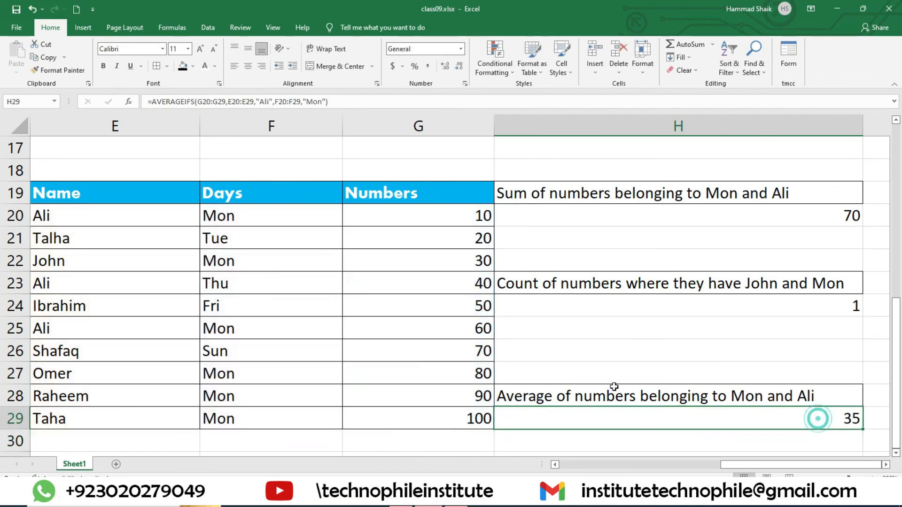
left_click(84, 281)
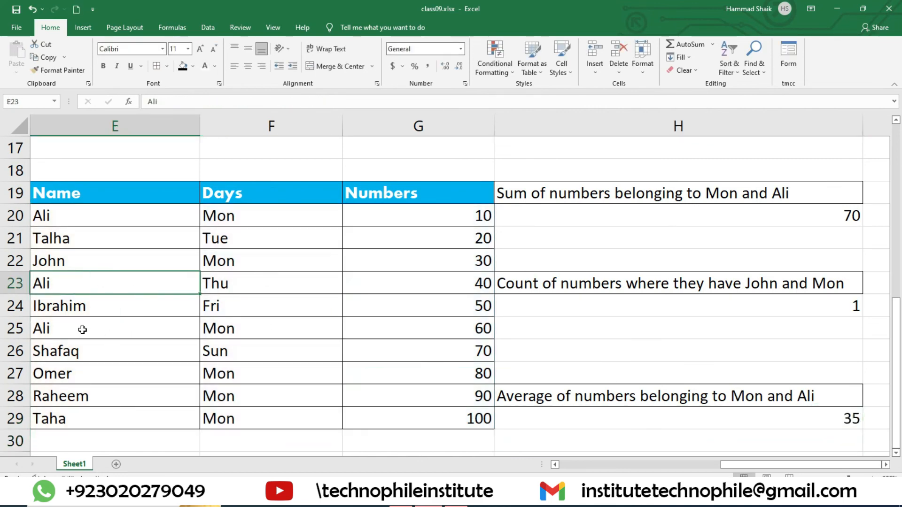
left_click_drag(83, 330, 471, 328)
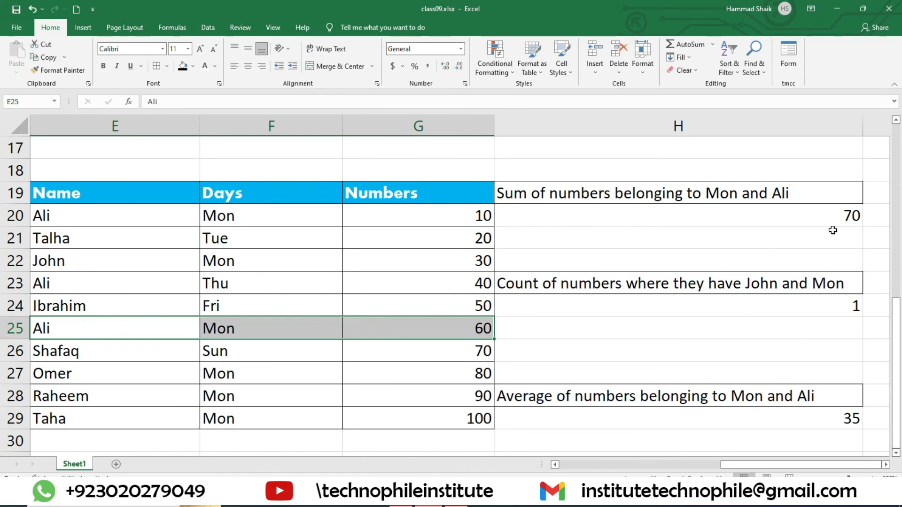
left_click(842, 212)
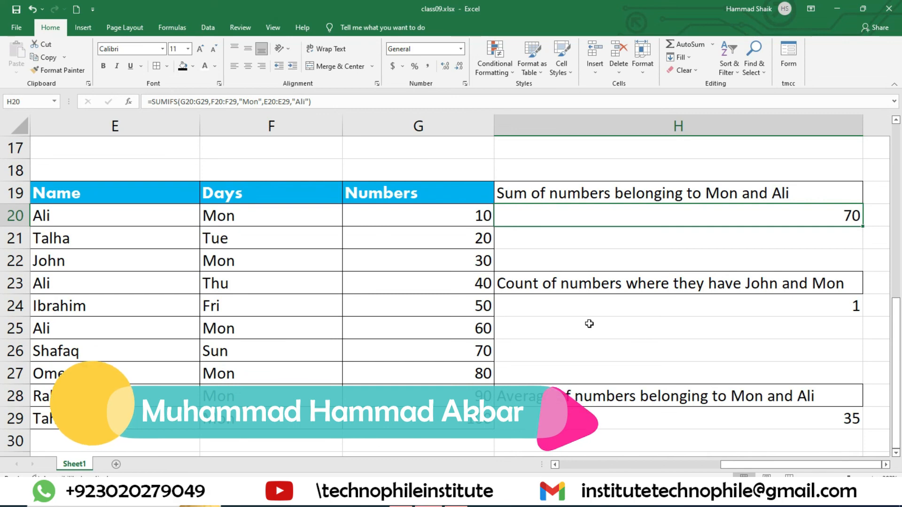
left_click(841, 422)
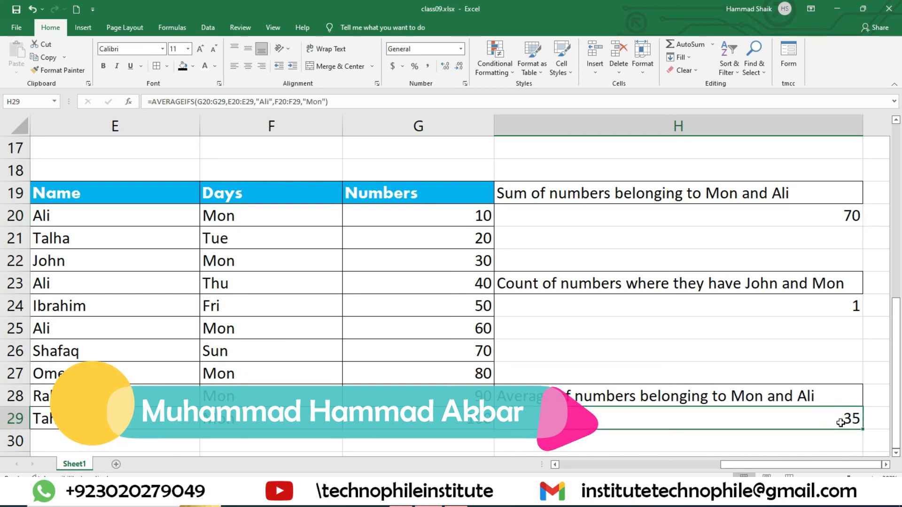